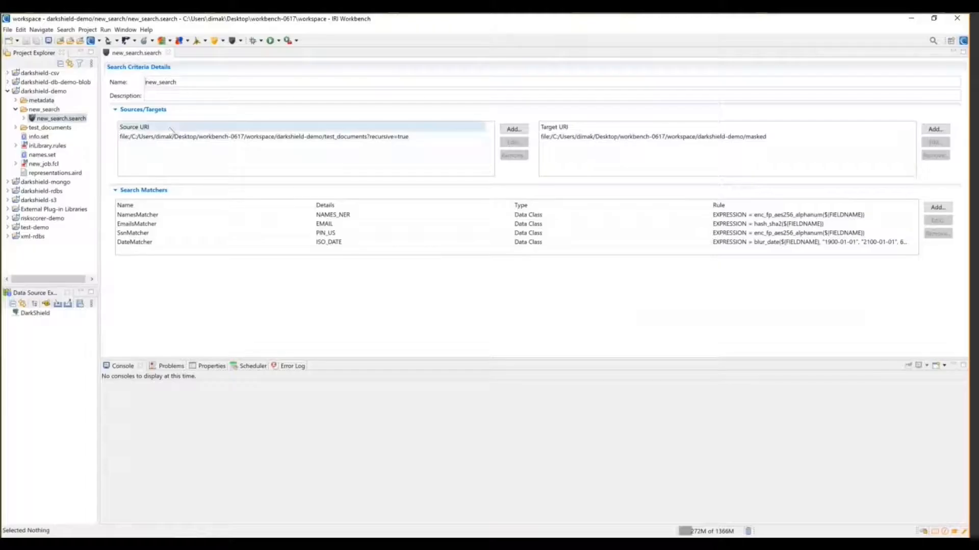
# Expand the test_documents folder to list its six sample files and widen the Project Explorer pane
pyautogui.click(16, 127)
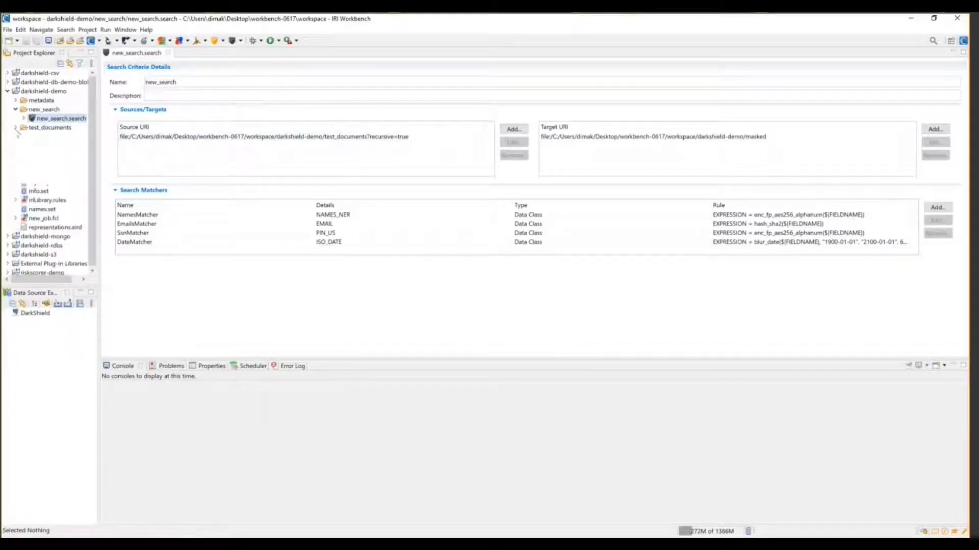
pyautogui.moveTo(93, 147); pyautogui.dragTo(147, 147)
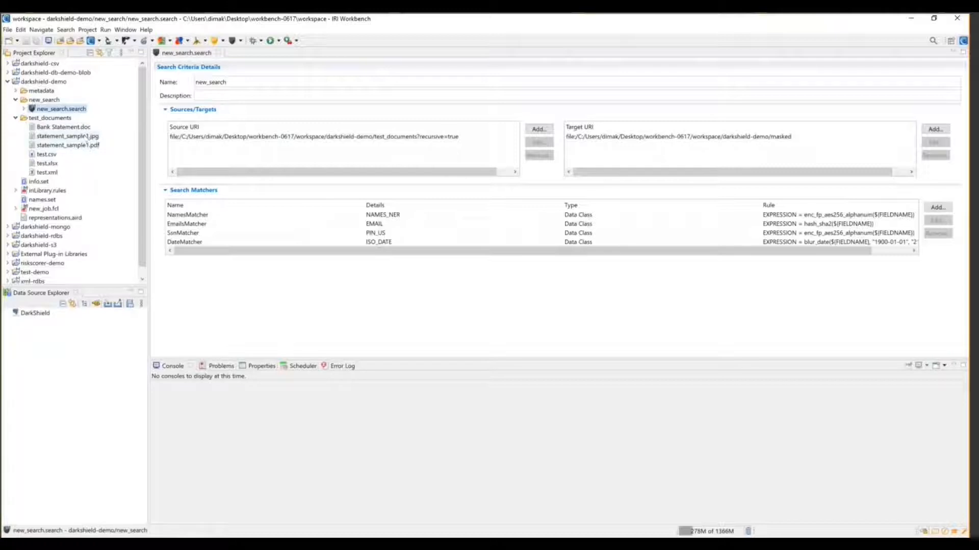
pyautogui.rightClick(68, 137)
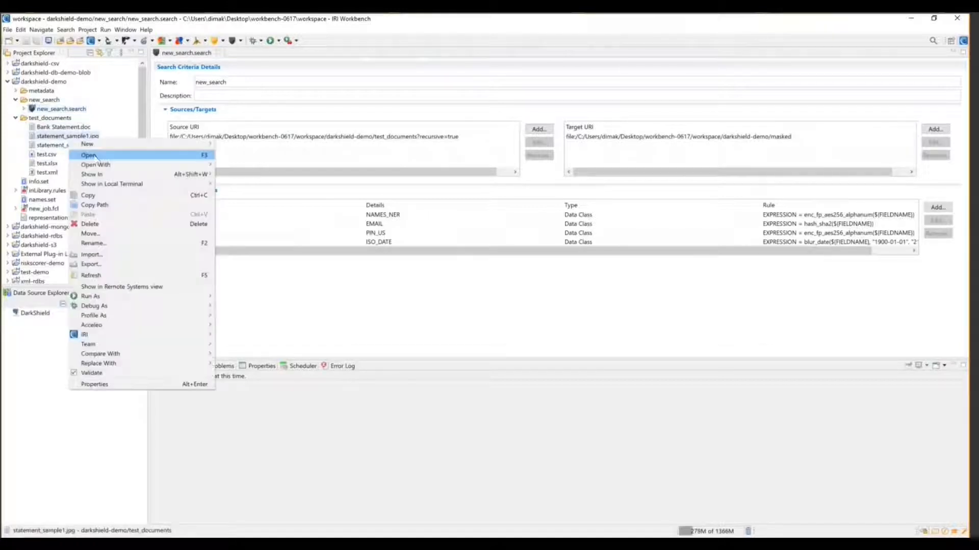
pyautogui.moveTo(108, 167)
pyautogui.click(243, 185)
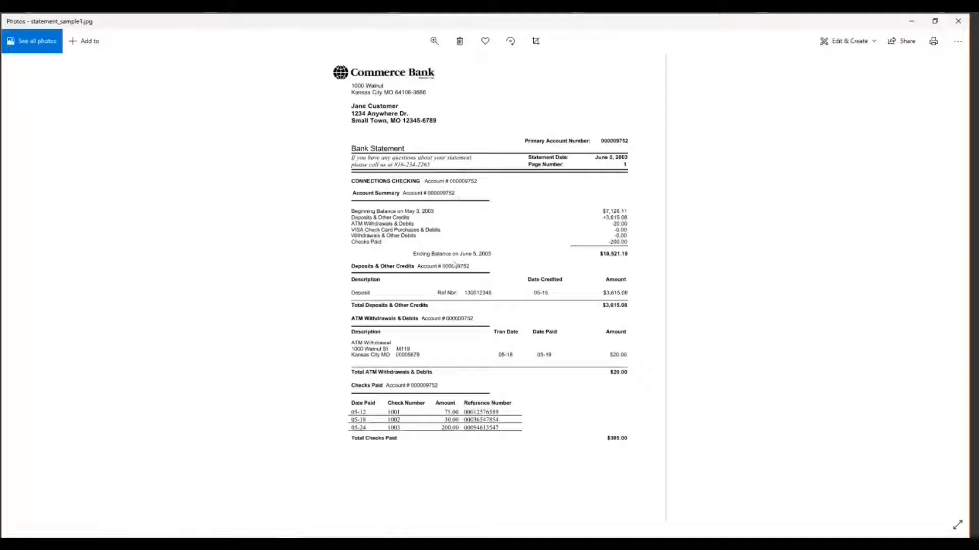
pyautogui.click(958, 21)
pyautogui.click(61, 145)
pyautogui.rightClick(83, 145)
pyautogui.moveTo(204, 171)
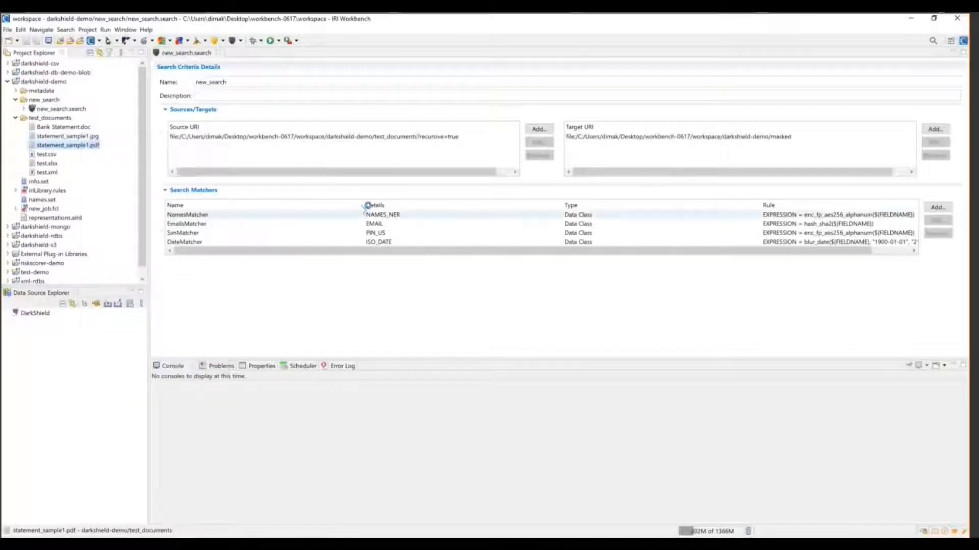
pyautogui.click(259, 181)
pyautogui.scroll(-2, 568, 332)
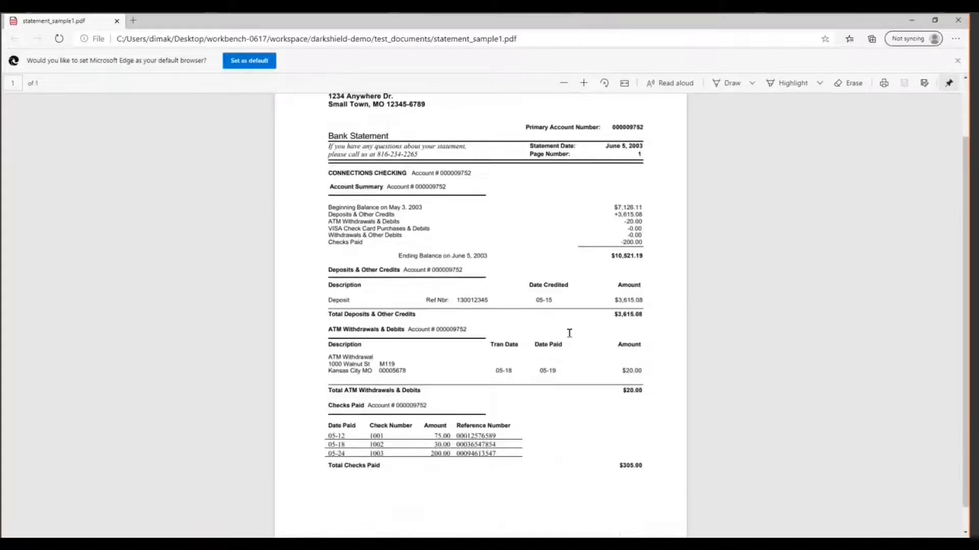
pyautogui.scroll(2, 564, 299)
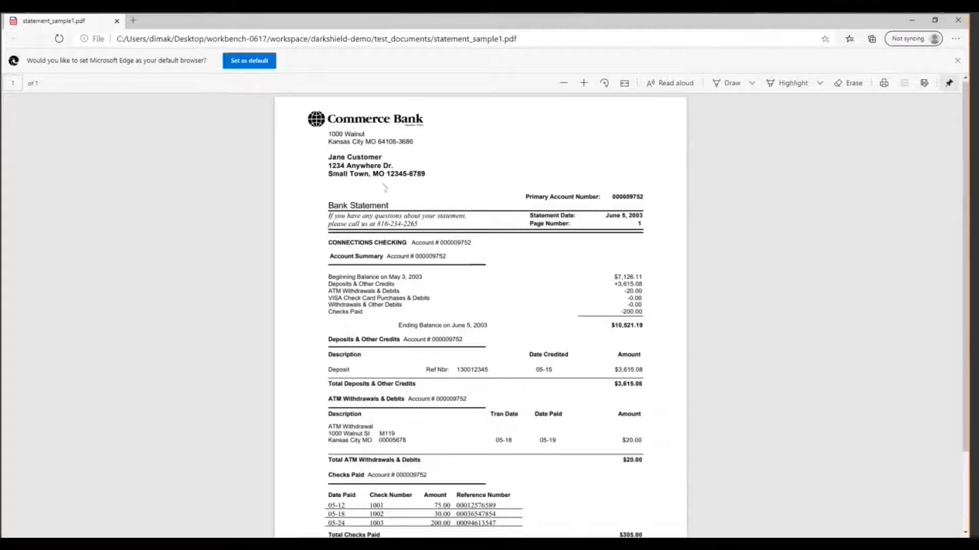
pyautogui.moveTo(321, 149); pyautogui.dragTo(383, 168)
pyautogui.click(360, 166)
pyautogui.moveTo(323, 153); pyautogui.dragTo(386, 166)
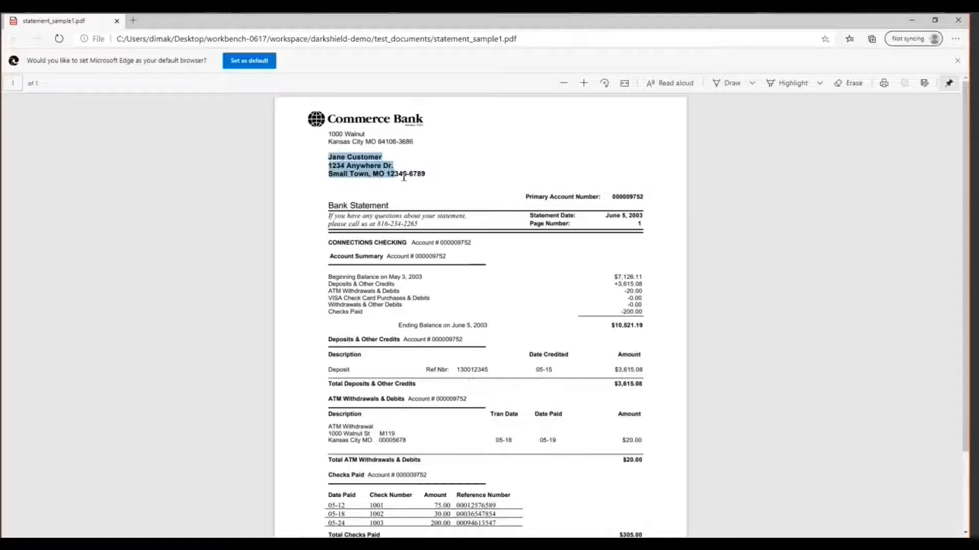
pyautogui.click(560, 220)
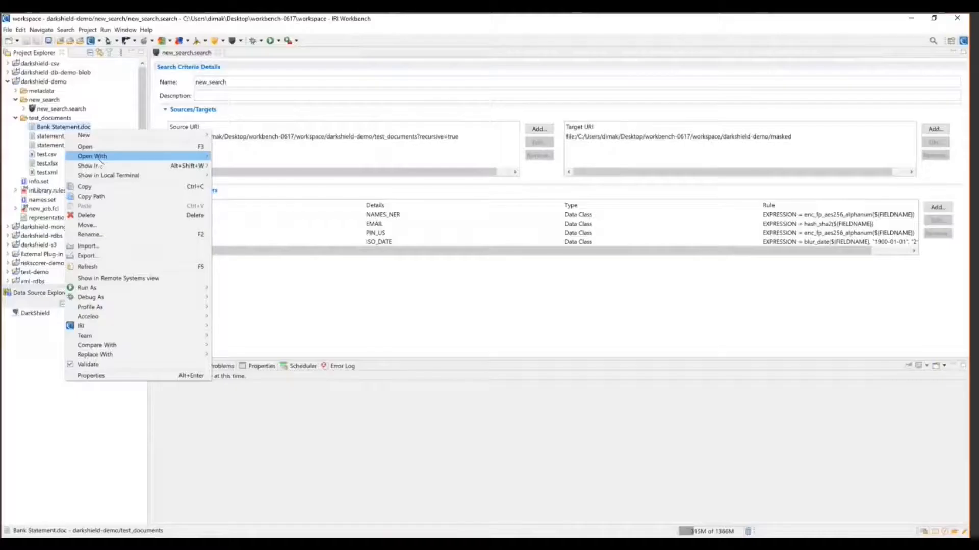
pyautogui.moveTo(183, 156)
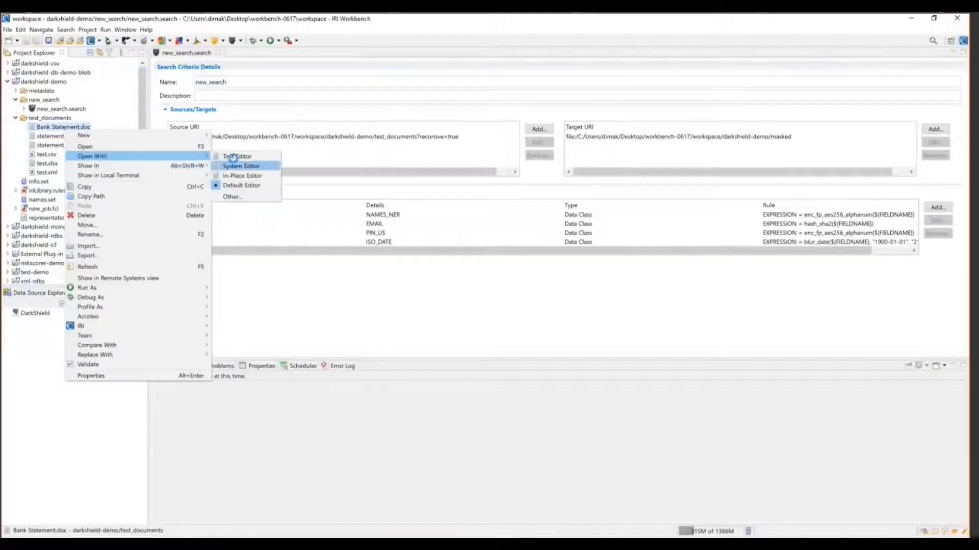
pyautogui.click(236, 165)
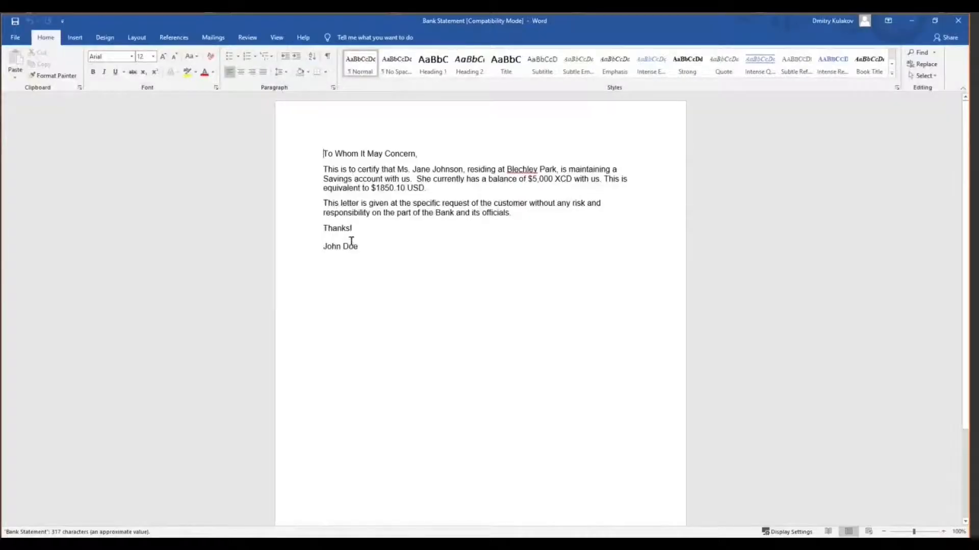
pyautogui.moveTo(358, 247); pyautogui.dragTo(322, 247)
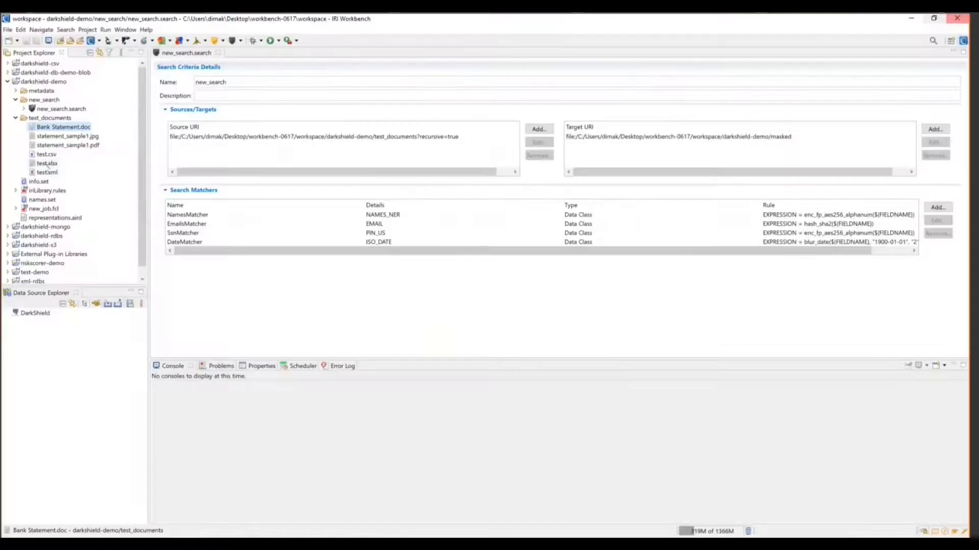
pyautogui.rightClick(47, 164)
pyautogui.moveTo(77, 190)
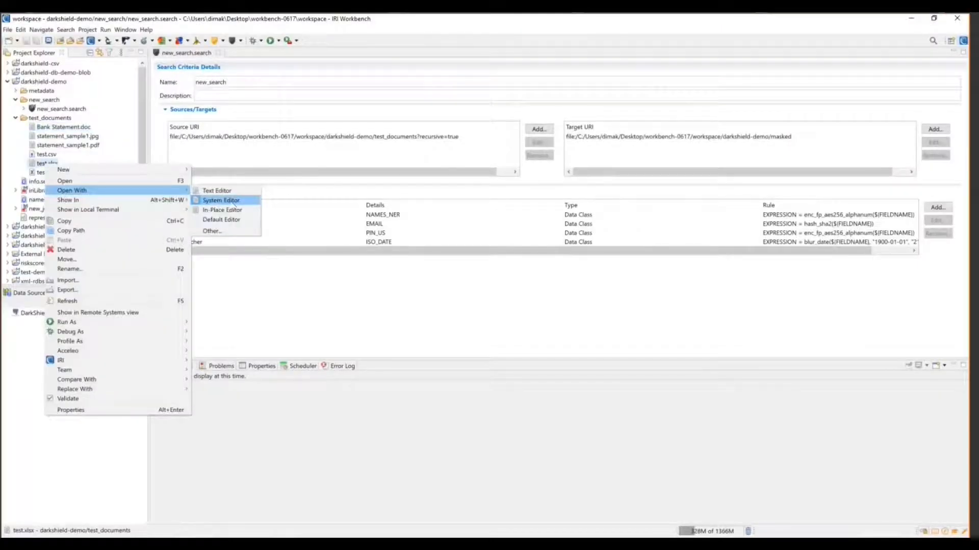
pyautogui.click(234, 202)
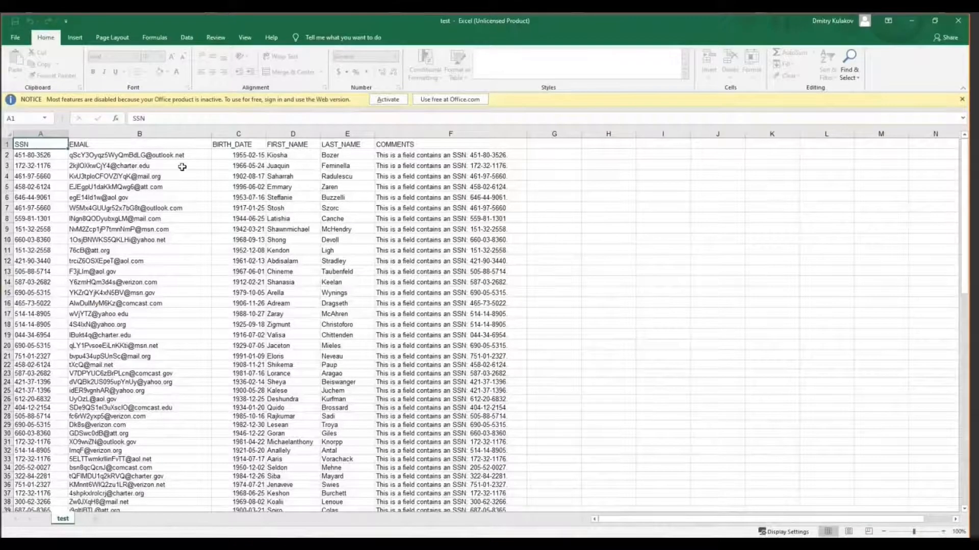
pyautogui.click(273, 140)
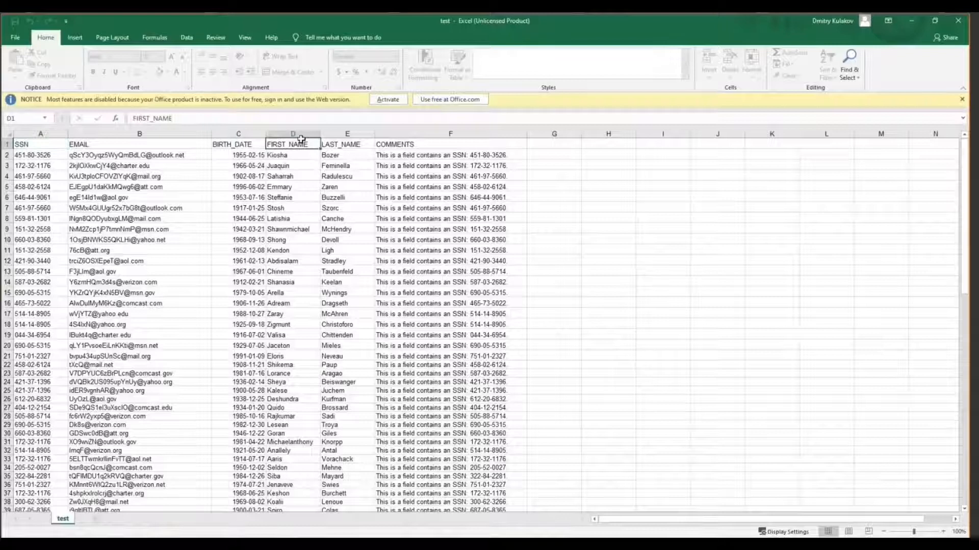
pyautogui.click(329, 141)
pyautogui.click(308, 146)
pyautogui.click(402, 157)
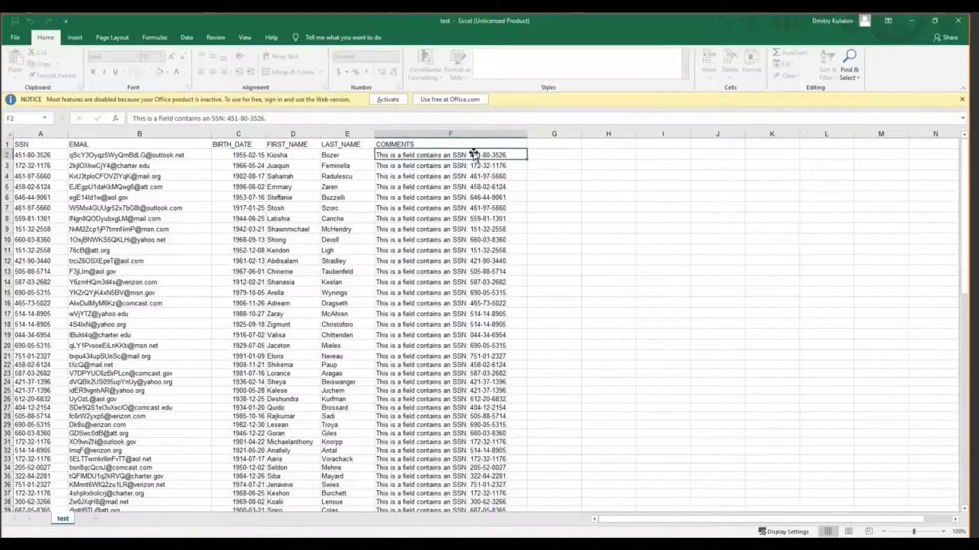
pyautogui.hotkey('ctrl', 'Down')
pyautogui.scroll(15, 467, 159)
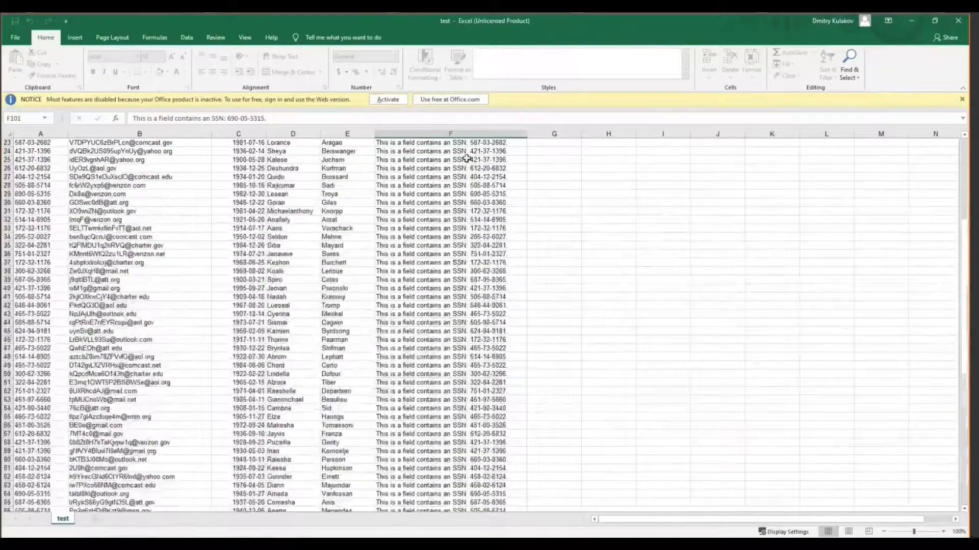
pyautogui.scroll(4, 467, 159)
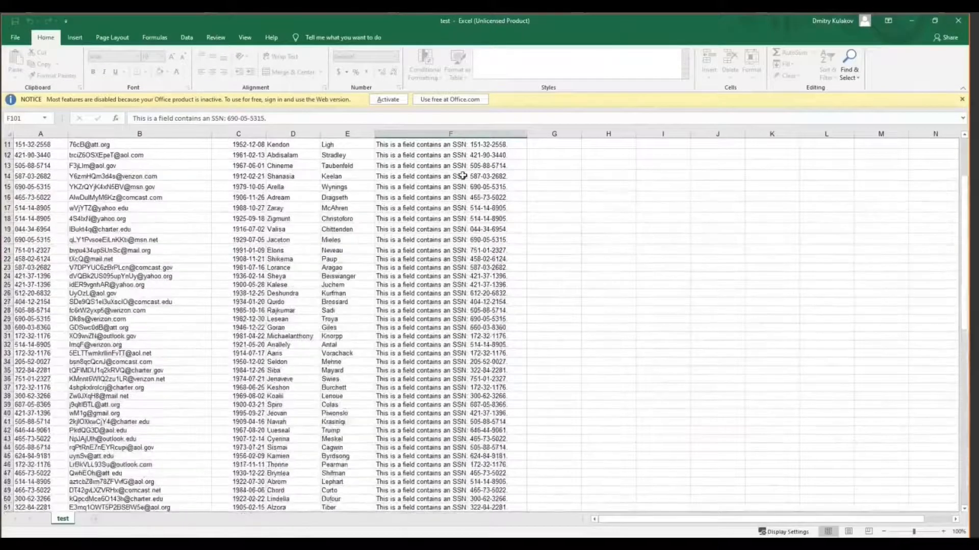
pyautogui.scroll(4, 462, 176)
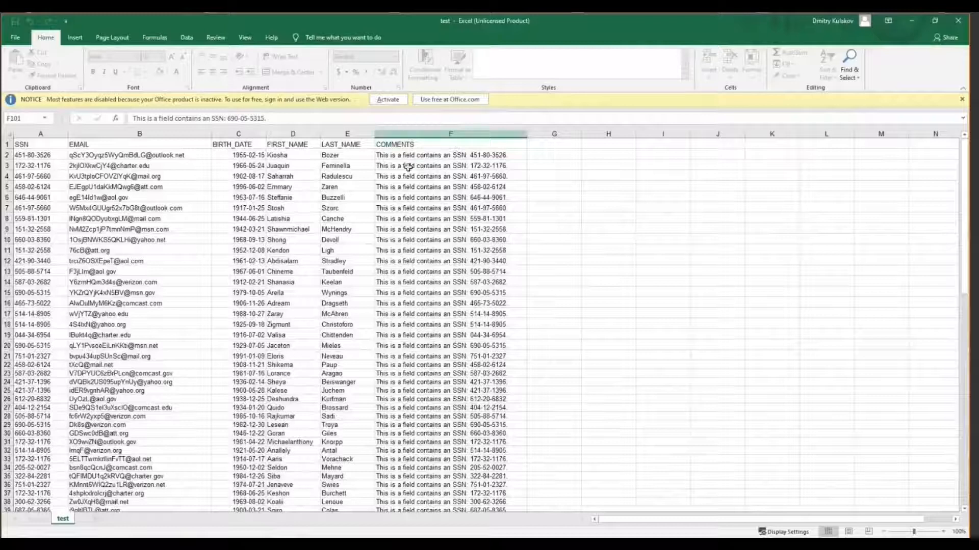
pyautogui.scroll(-1, 476, 234)
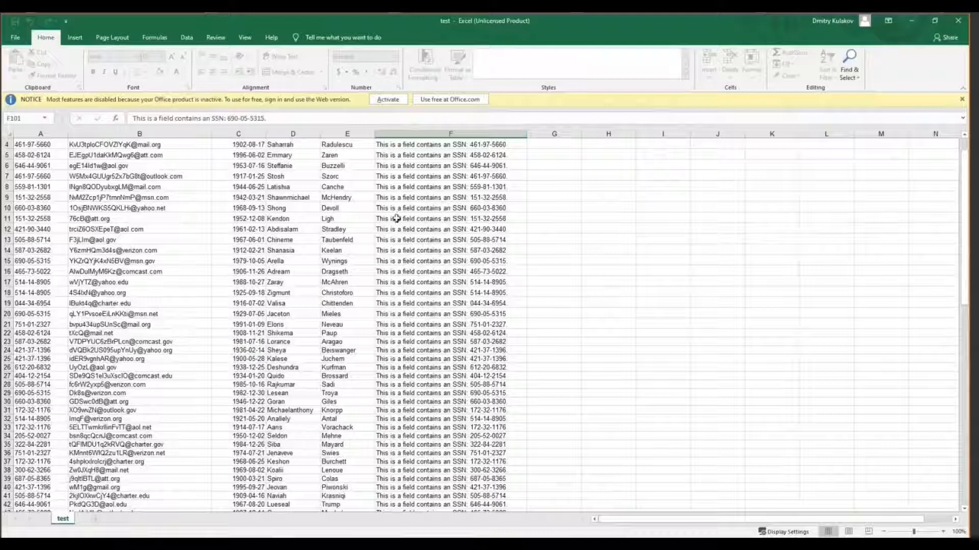
pyautogui.scroll(1, 426, 219)
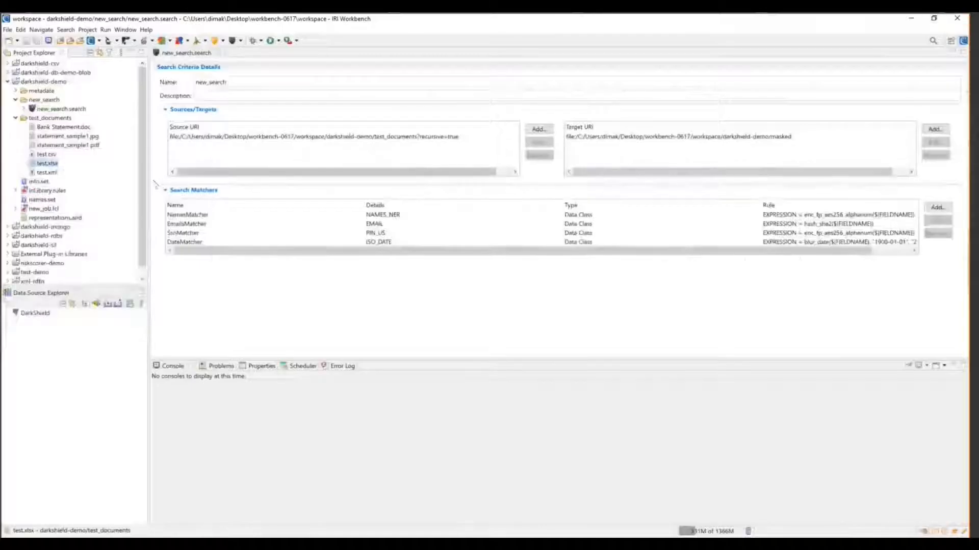
# Review the NamesMatcher settings and its NAMES_NER data class, then close them unchanged
pyautogui.click(46, 153)
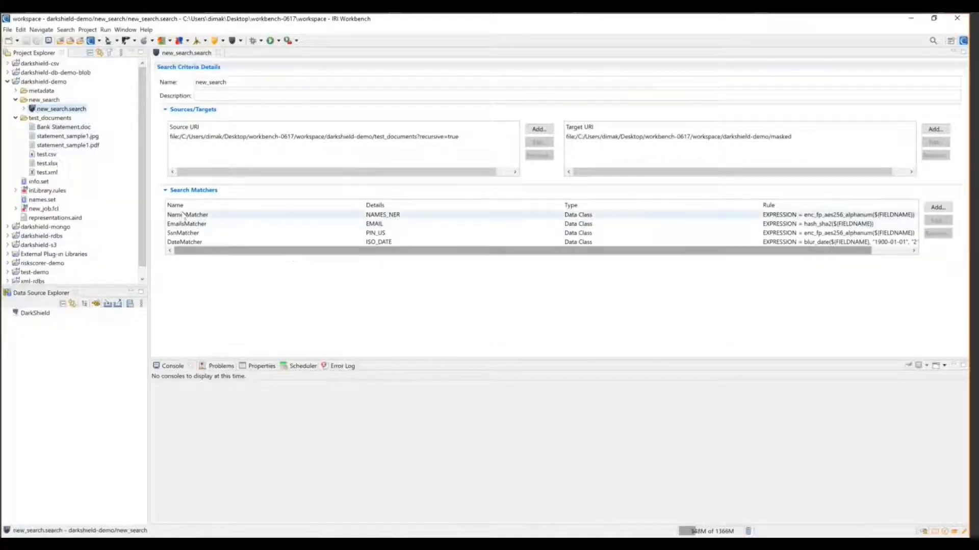
pyautogui.click(184, 215)
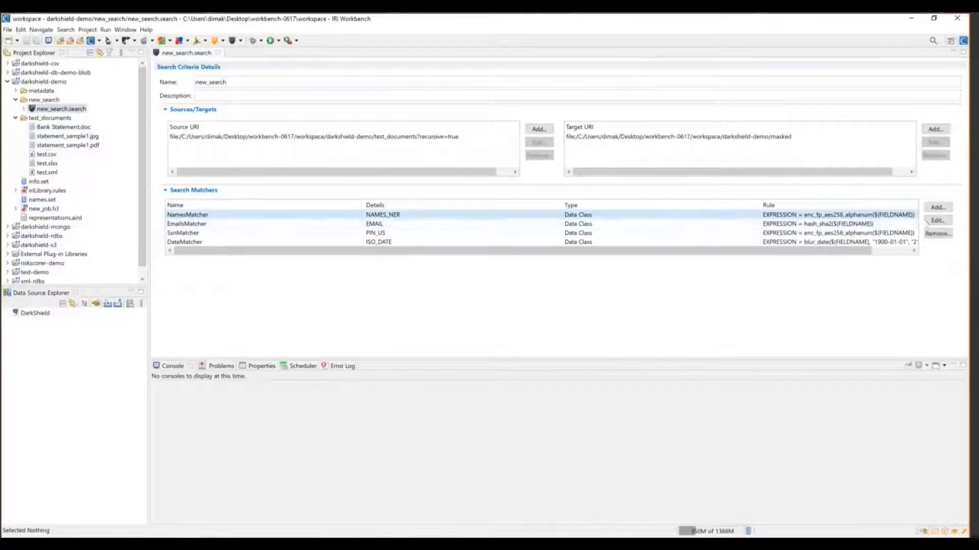
pyautogui.click(937, 221)
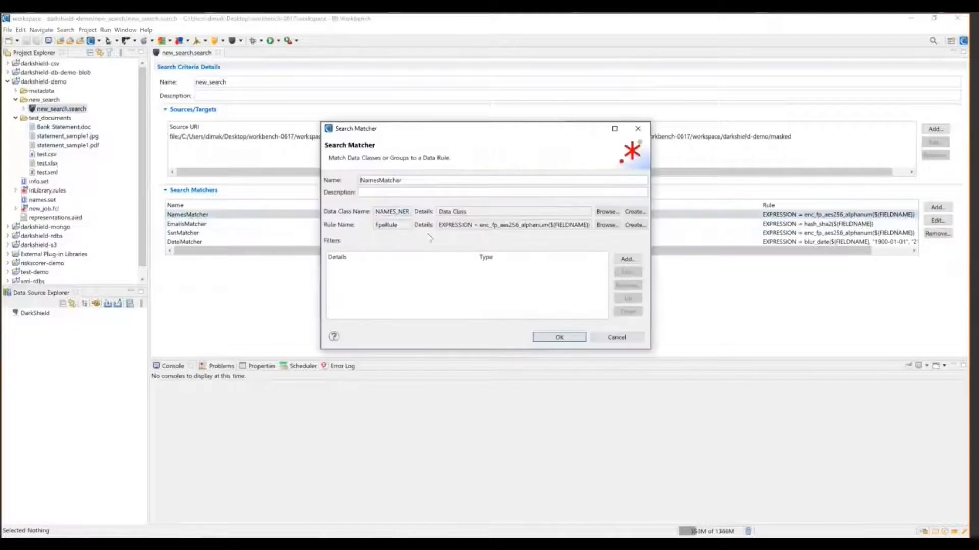
pyautogui.moveTo(398, 206); pyautogui.dragTo(403, 205)
pyautogui.click(403, 208)
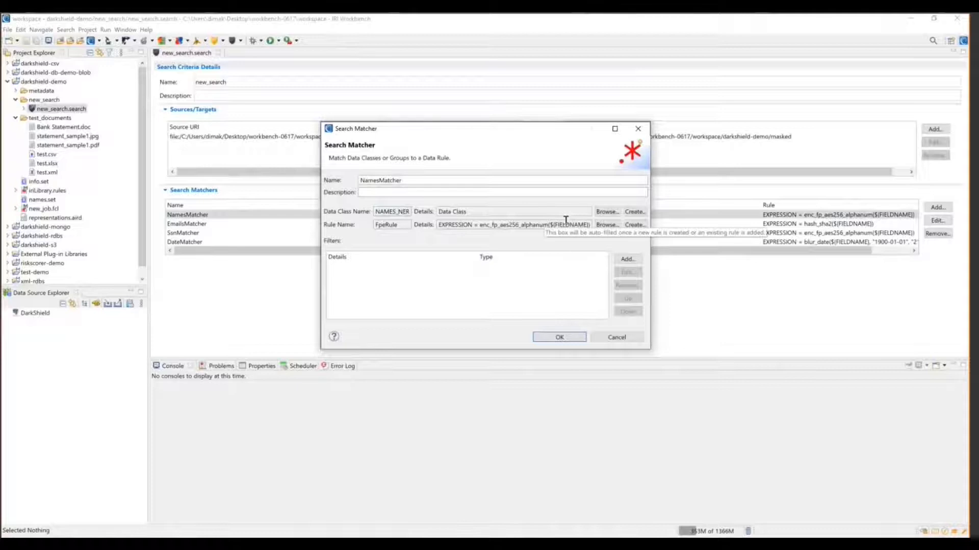
pyautogui.click(617, 337)
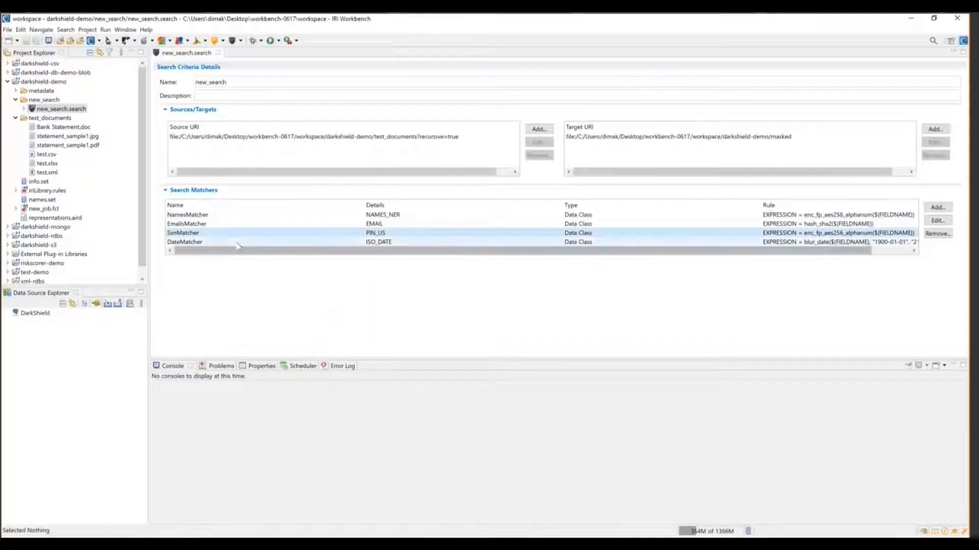
# Inspect the SsnMatcher's PIN_US data class and rule expression, then dismiss without changes
pyautogui.click(938, 220)
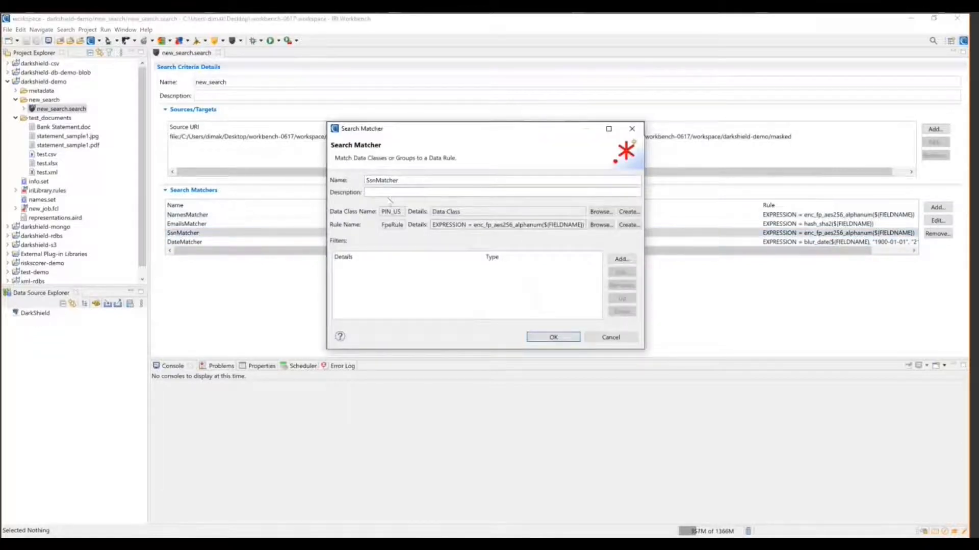
pyautogui.moveTo(382, 206); pyautogui.dragTo(400, 206)
pyautogui.click(600, 211)
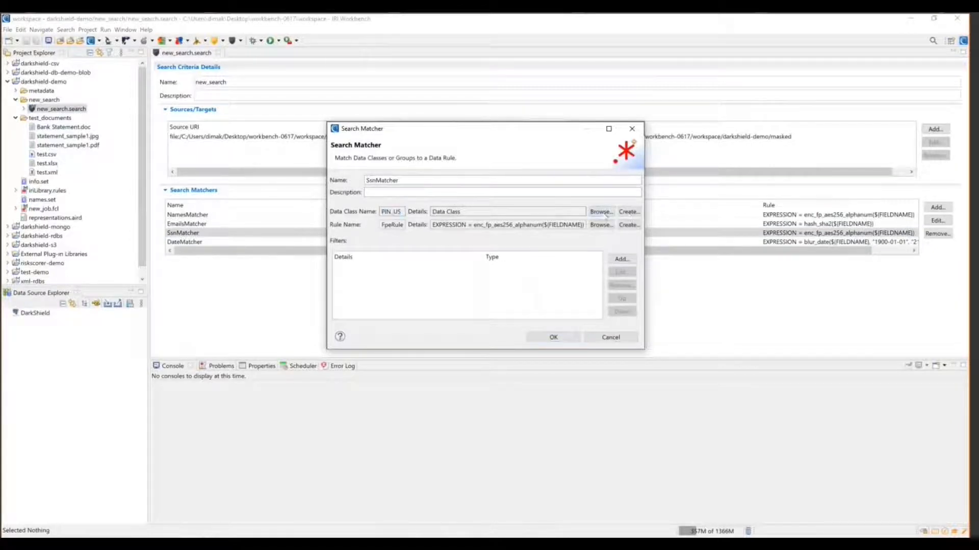
pyautogui.click(376, 168)
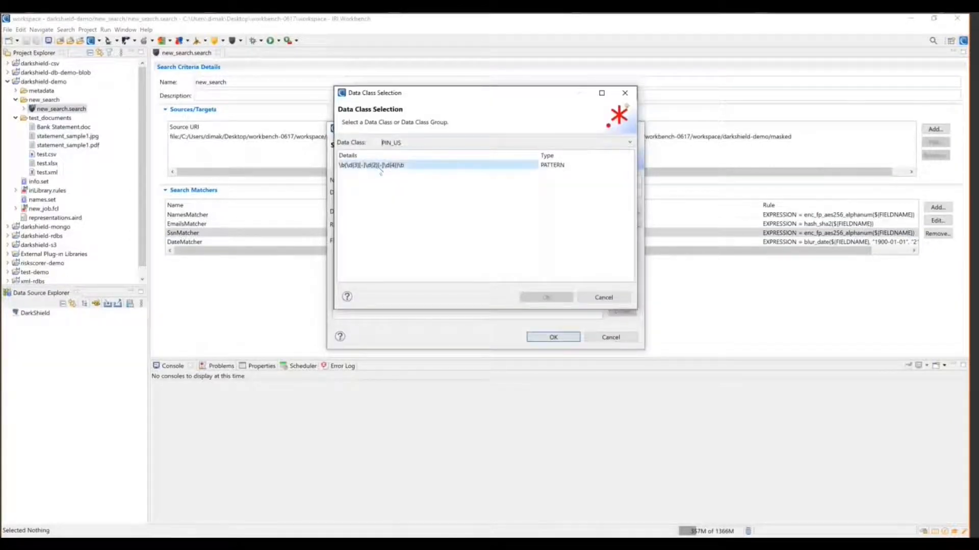
pyautogui.click(602, 299)
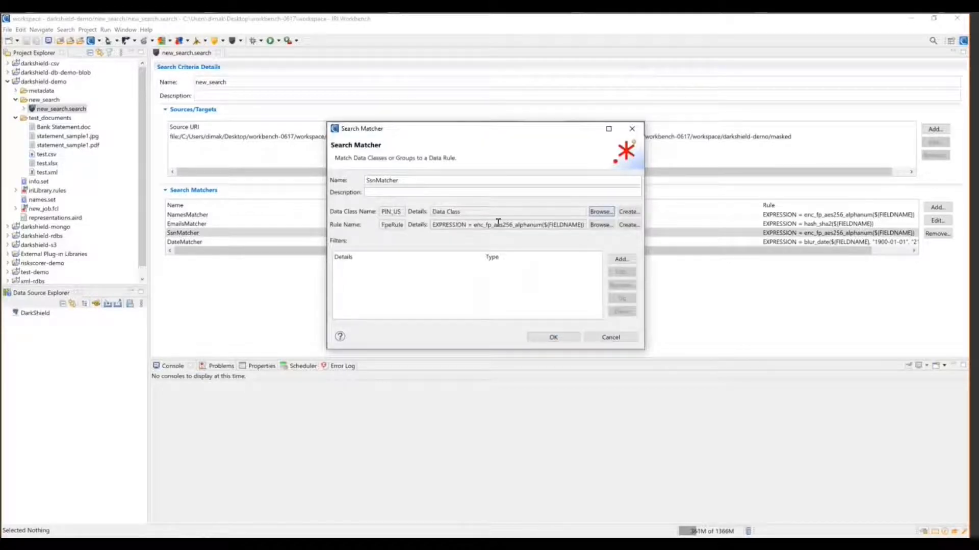
pyautogui.moveTo(479, 225); pyautogui.dragTo(521, 224)
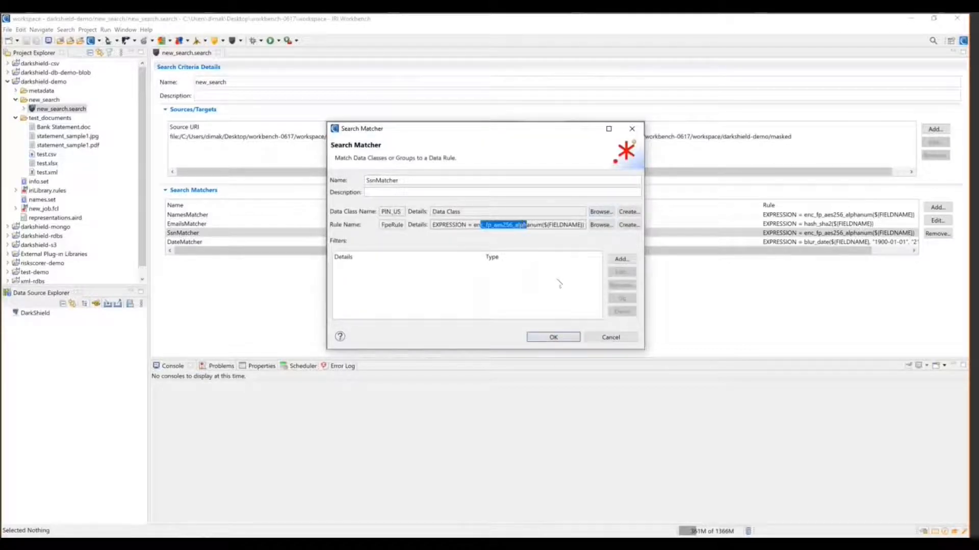
pyautogui.click(607, 337)
# Open the DateMatcher settings showing ISO_DATE paired with the DateBlurRule blur_date rule
pyautogui.click(248, 242)
pyautogui.click(937, 221)
pyautogui.moveTo(421, 212); pyautogui.dragTo(450, 212)
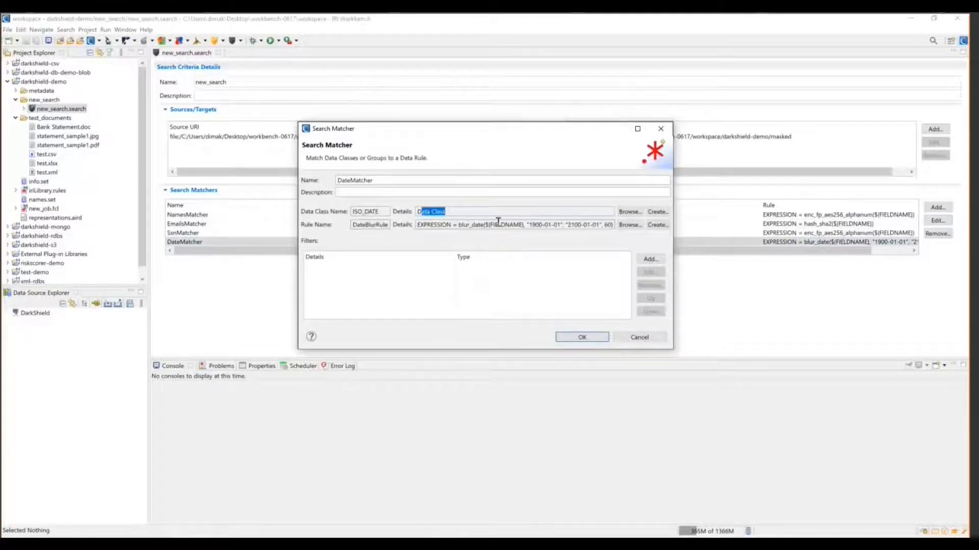
# Define a Blur Functions rule using blur_date with a 60-day blur amount and close the wizard
pyautogui.click(533, 222)
pyautogui.click(656, 225)
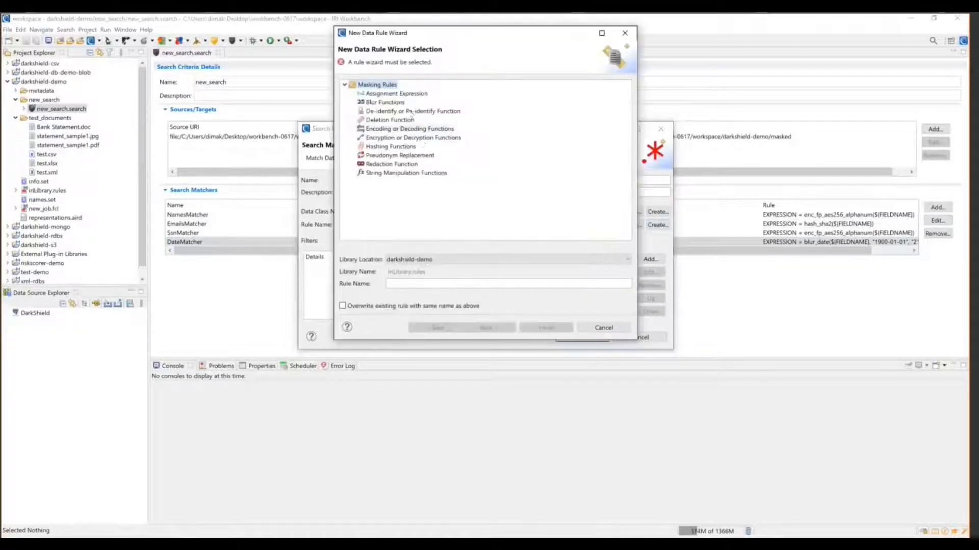
pyautogui.click(386, 102)
pyautogui.click(469, 324)
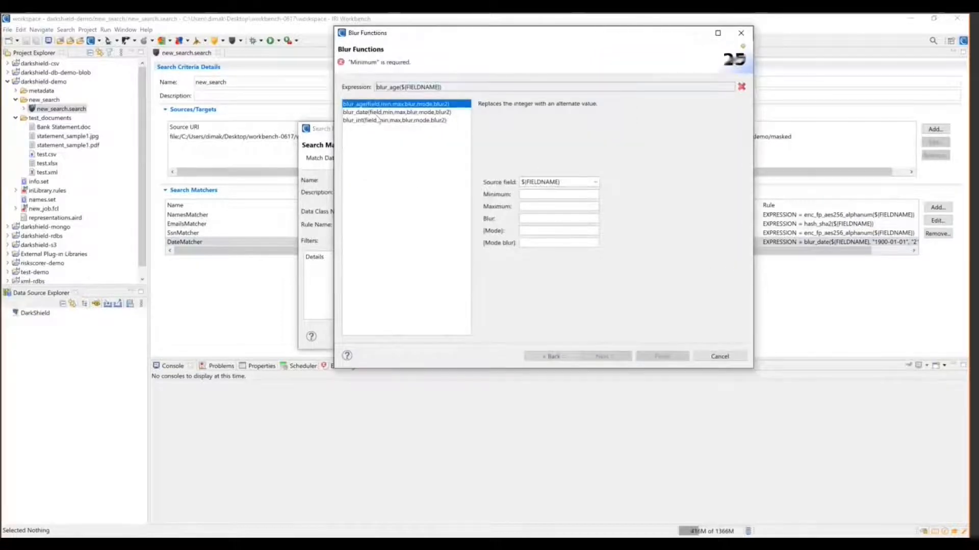
pyautogui.click(363, 112)
pyautogui.click(358, 106)
pyautogui.click(363, 112)
pyautogui.click(533, 192)
pyautogui.click(532, 205)
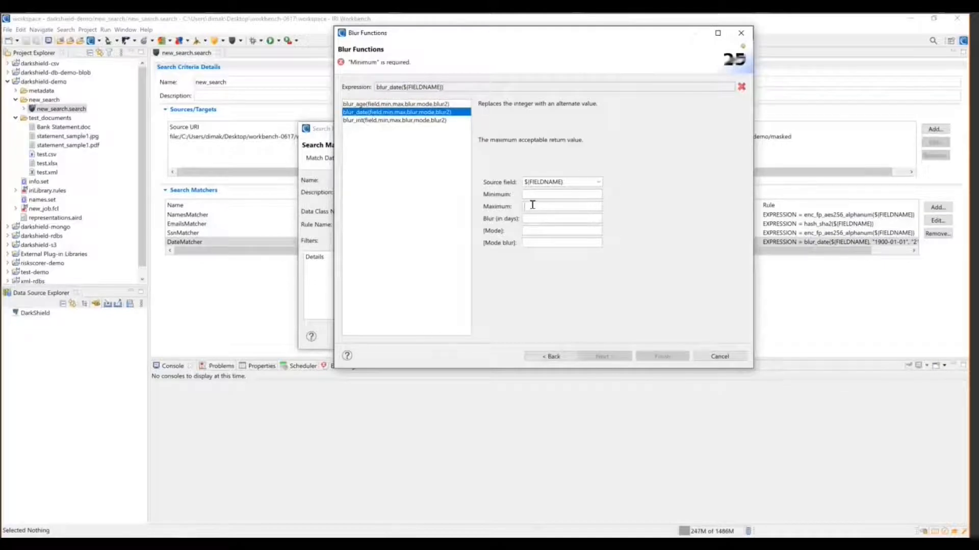
pyautogui.click(525, 217)
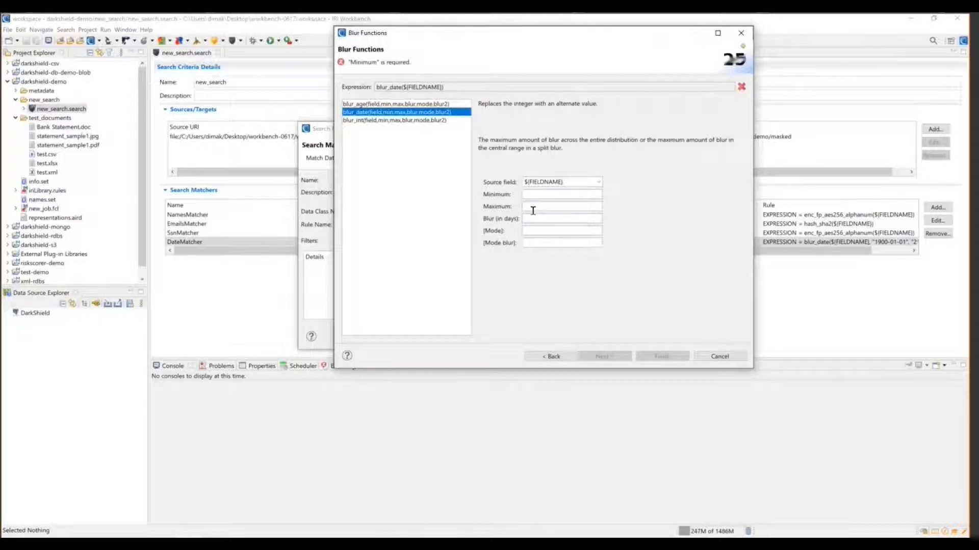
pyautogui.write('60')
pyautogui.click(719, 355)
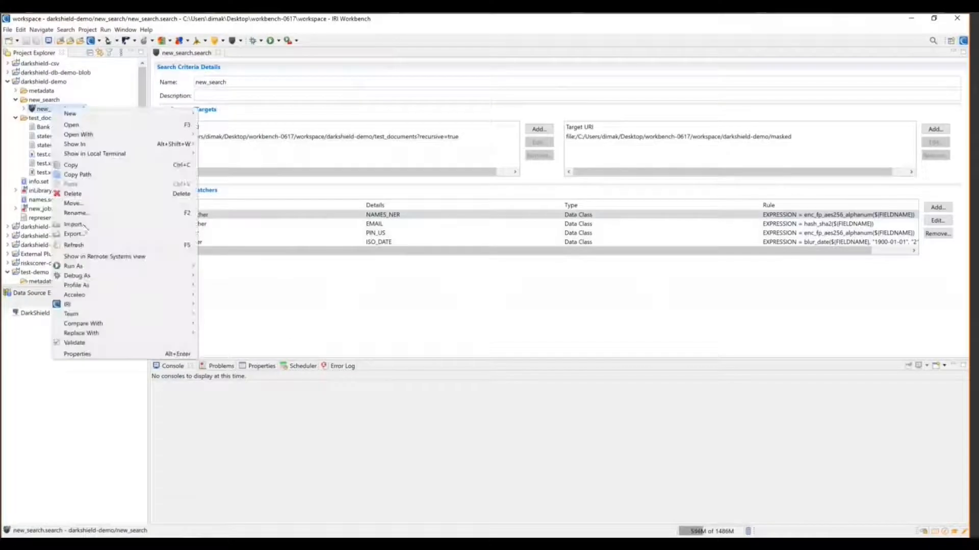
# Run new_search.search as an IRI Search and Masking Job and review the Error Log's remediation and font-encoding entries
pyautogui.moveTo(178, 266)
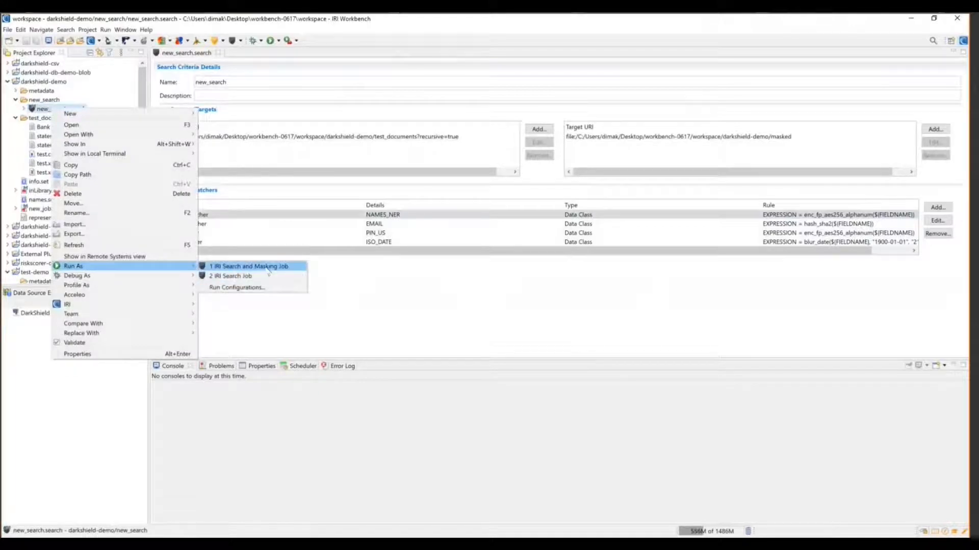
pyautogui.click(269, 267)
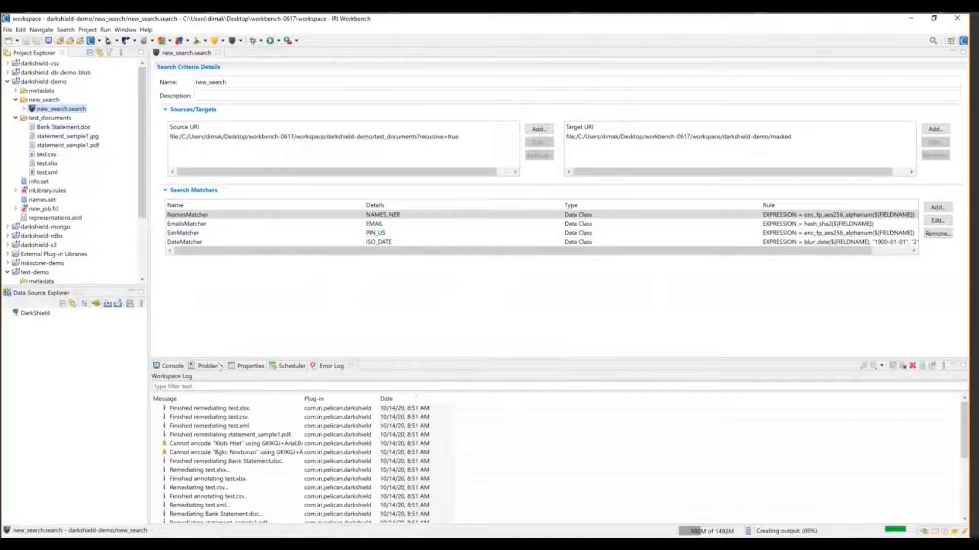
pyautogui.click(218, 490)
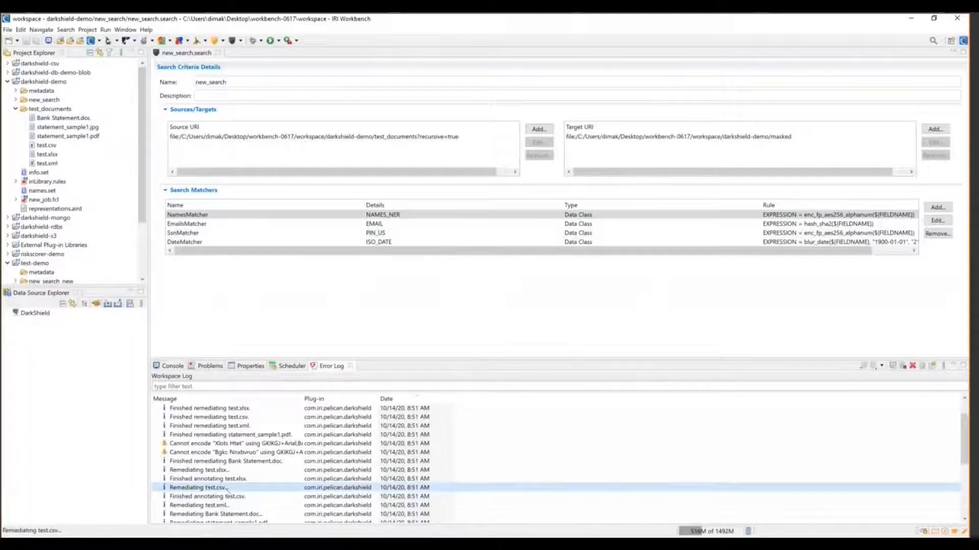
pyautogui.scroll(1, 224, 489)
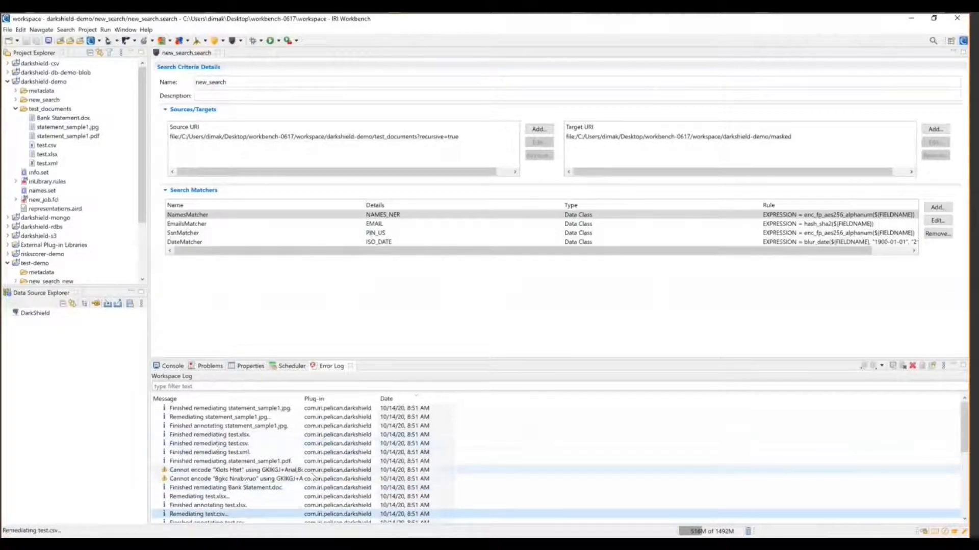
pyautogui.scroll(-1, 313, 476)
pyautogui.moveTo(302, 399); pyautogui.dragTo(452, 412)
pyautogui.click(265, 444)
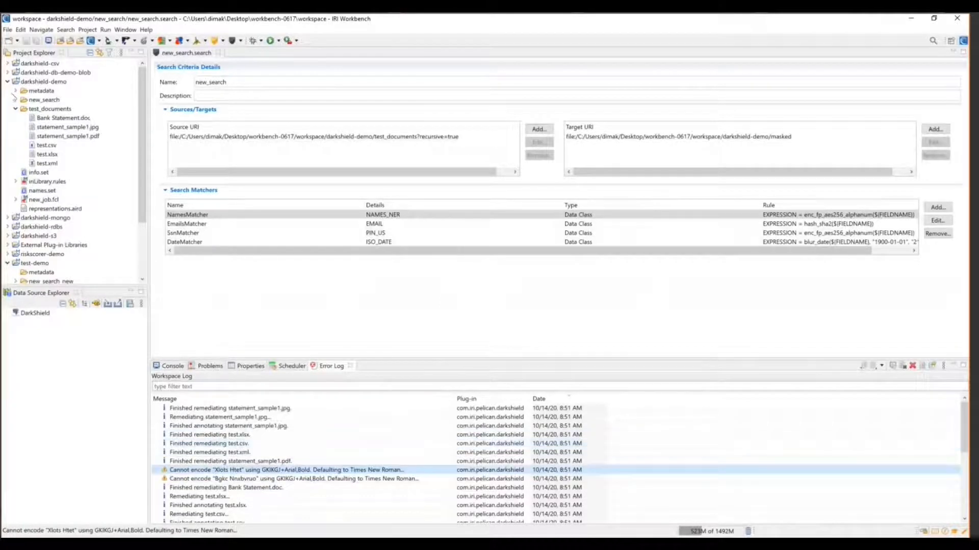
# Collapse the metadata and test_documents folders in Project Explorer
pyautogui.click(16, 91)
pyautogui.click(16, 91)
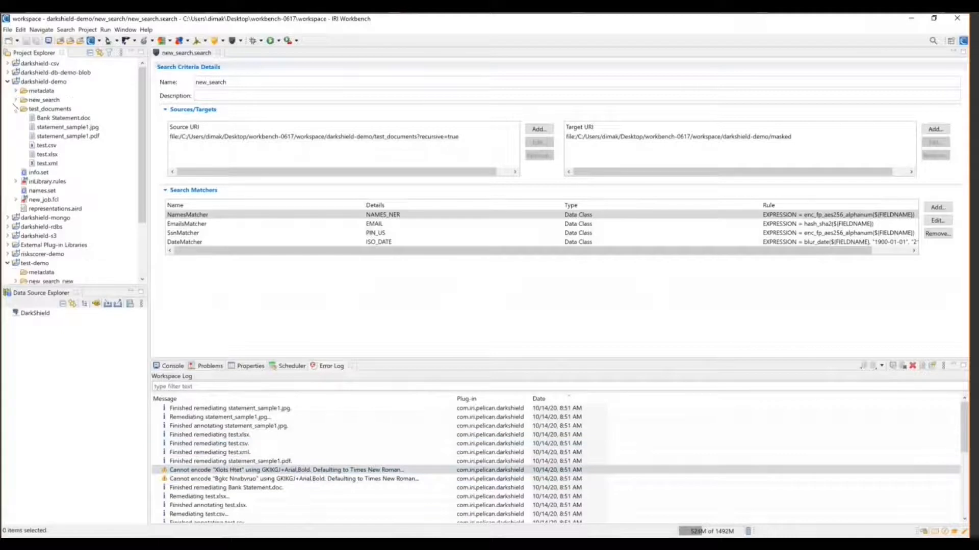
pyautogui.click(16, 109)
# Refresh the darkshield-demo project with F5 and expand the new masked folder
pyautogui.click(40, 81)
pyautogui.press('F5')
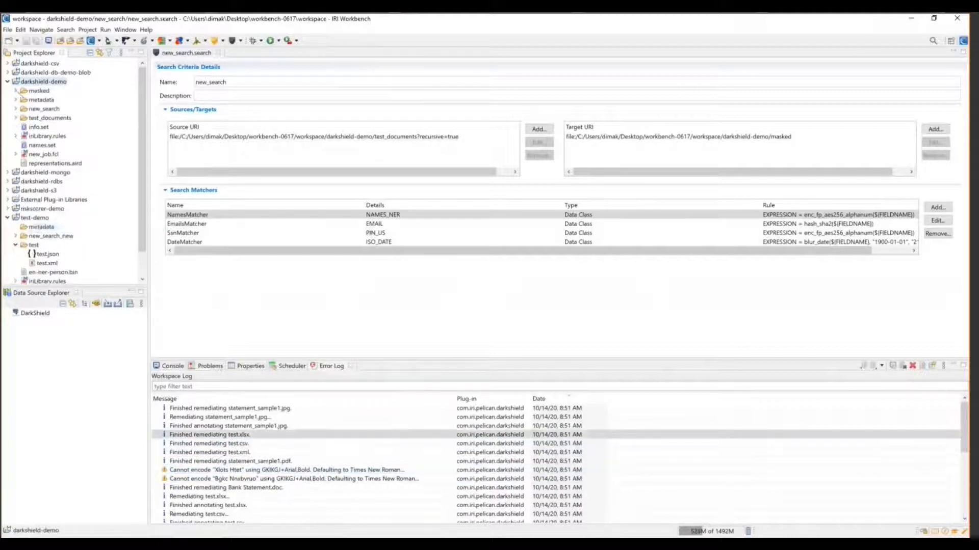
pyautogui.click(15, 90)
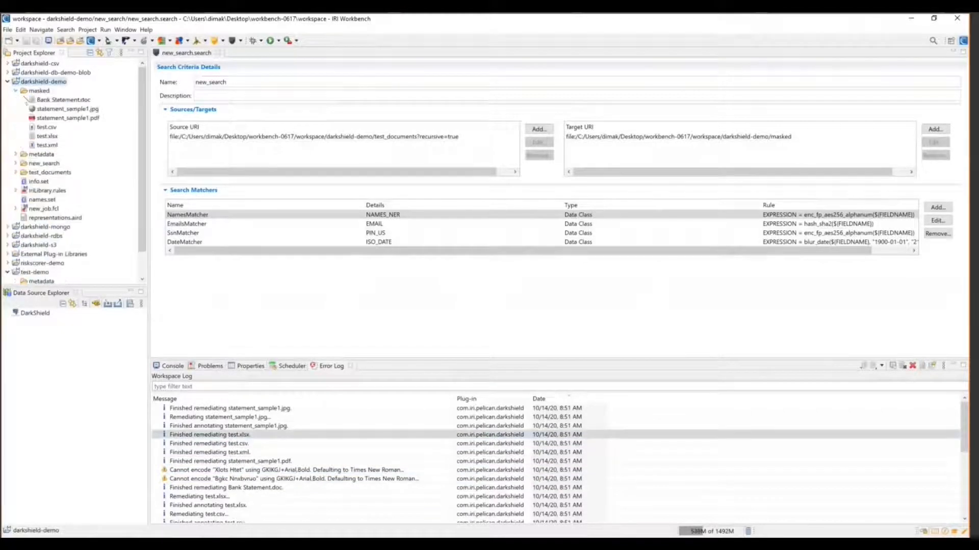
# Open the masked statement_sample1.jpg in Windows Photos via System Editor
pyautogui.doubleClick(53, 109)
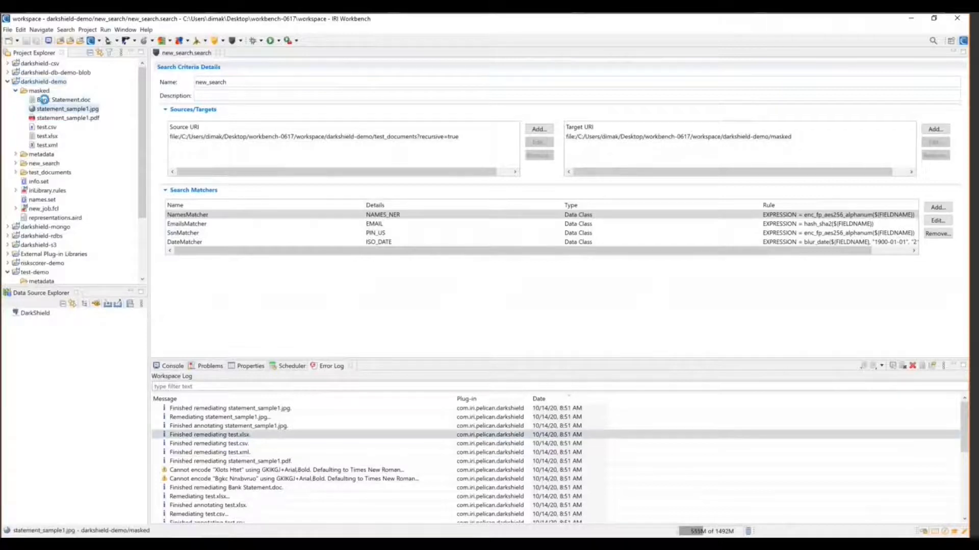
pyautogui.hotkey('ctrl', 'w')
pyautogui.rightClick(72, 107)
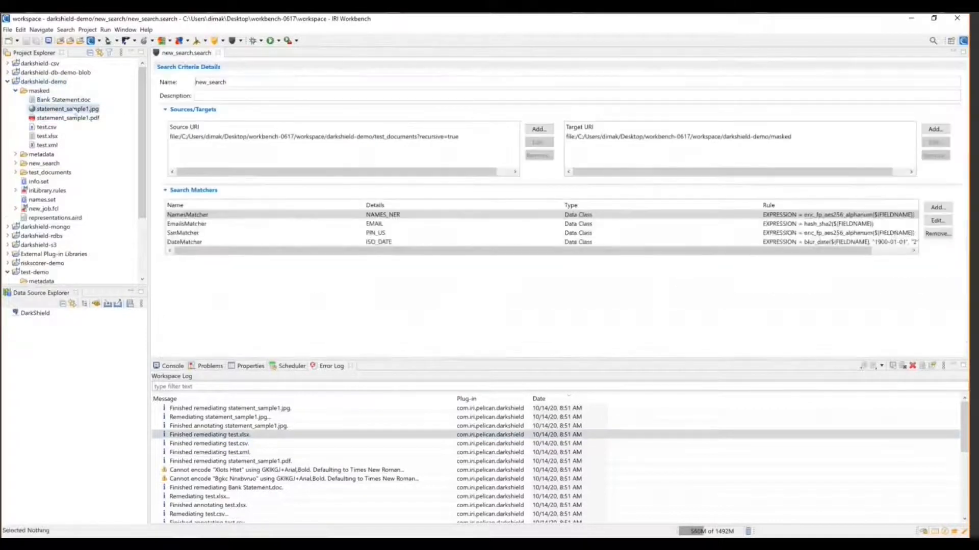
pyautogui.click(254, 146)
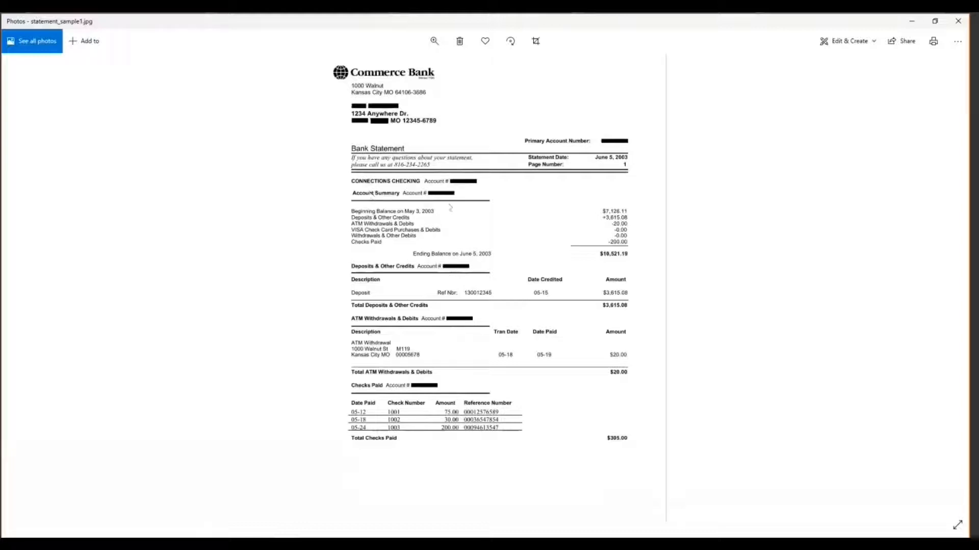
# Close Photos and open the masked statement_sample1.pdf in Edge via System Editor
pyautogui.click(958, 20)
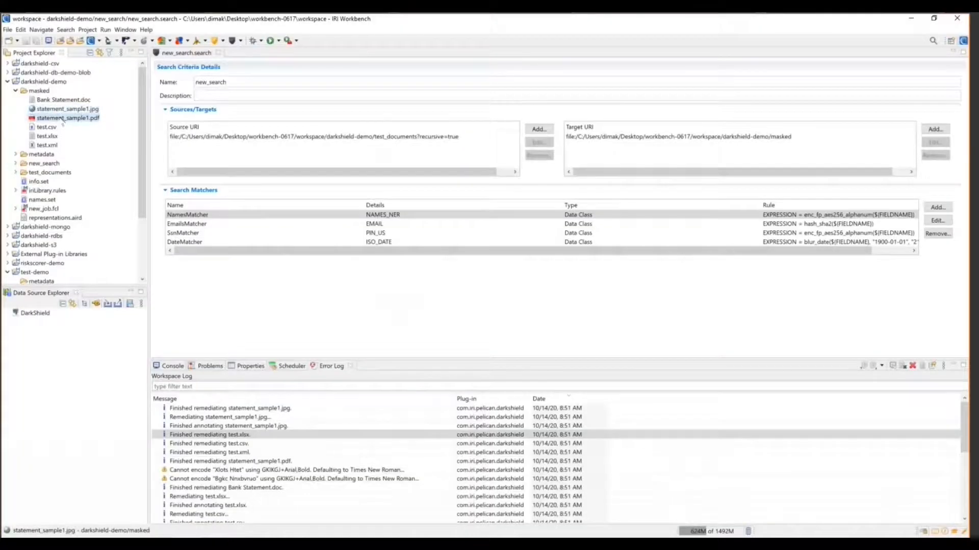
pyautogui.rightClick(63, 120)
pyautogui.moveTo(125, 149)
pyautogui.click(237, 156)
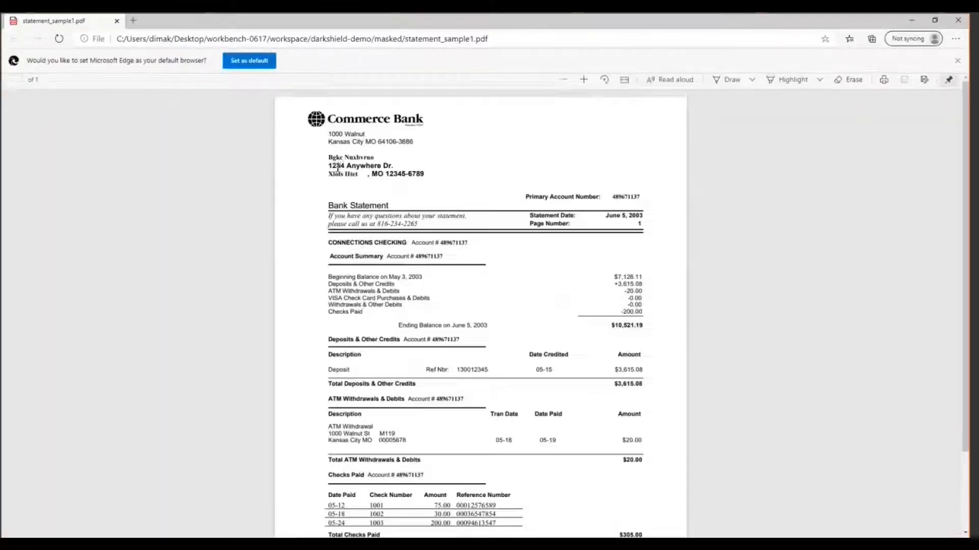
# Select the scrambled name and the masked account numbers throughout the PDF statement
pyautogui.moveTo(323, 154)
pyautogui.mouseDown()
pyautogui.moveTo(378, 149)
pyautogui.moveTo(319, 157)
pyautogui.mouseUp()
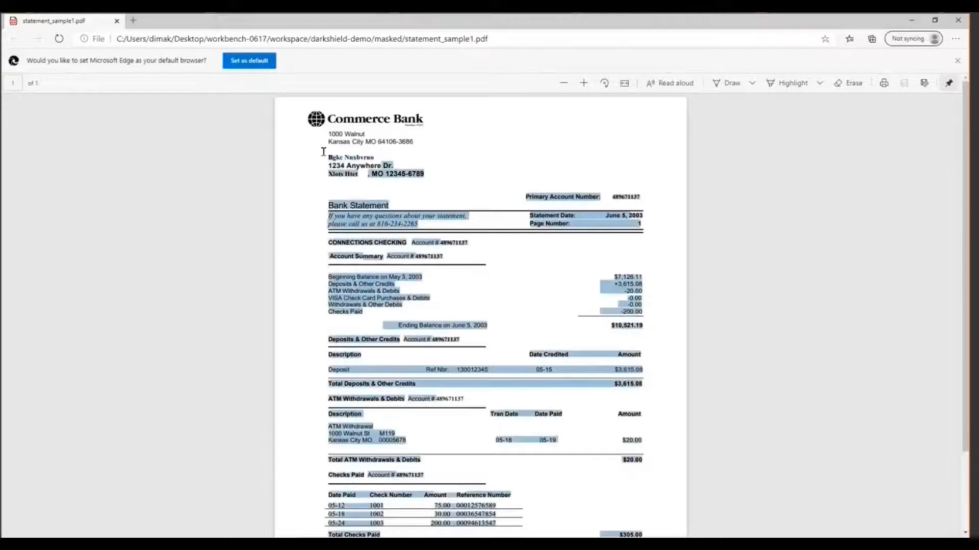
pyautogui.click(322, 150)
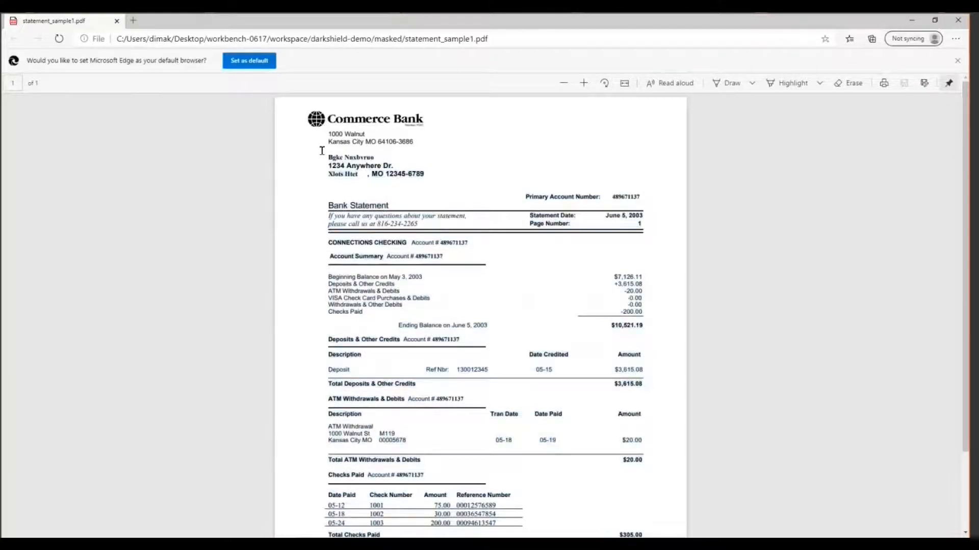
pyautogui.moveTo(621, 189); pyautogui.dragTo(639, 188)
pyautogui.click(607, 191)
pyautogui.moveTo(610, 193); pyautogui.dragTo(641, 191)
pyautogui.doubleClick(451, 243)
pyautogui.doubleClick(429, 257)
pyautogui.doubleClick(444, 340)
pyautogui.doubleClick(449, 397)
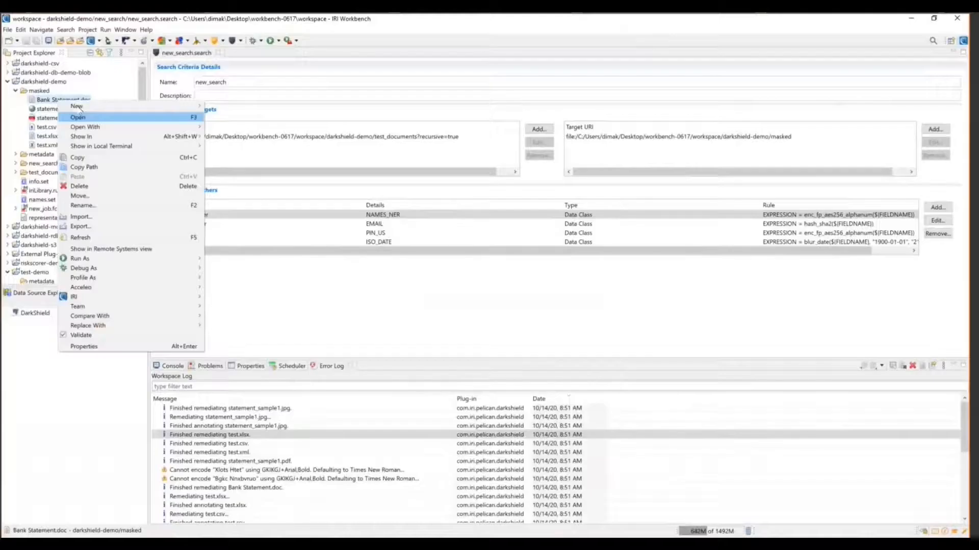
# Open the masked Bank Statement.doc in Word, select the scrambled customer and signatory names, then close it
pyautogui.moveTo(201, 125)
pyautogui.click(258, 149)
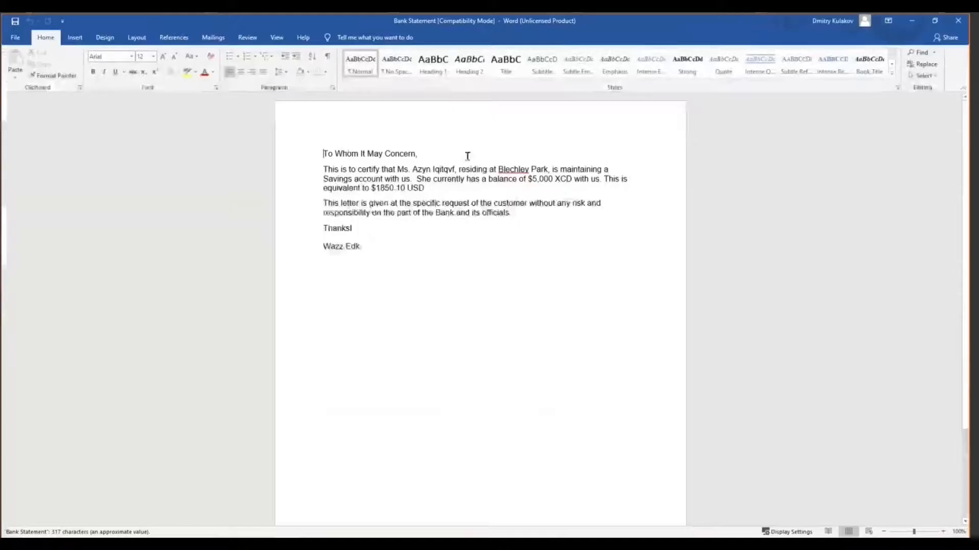
pyautogui.moveTo(412, 169); pyautogui.dragTo(455, 170)
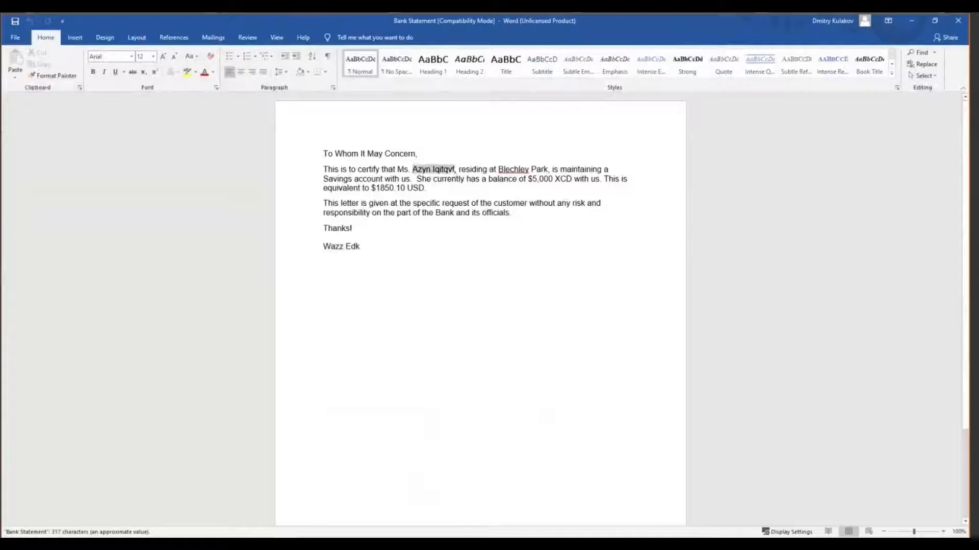
pyautogui.click(320, 244)
pyautogui.click(958, 19)
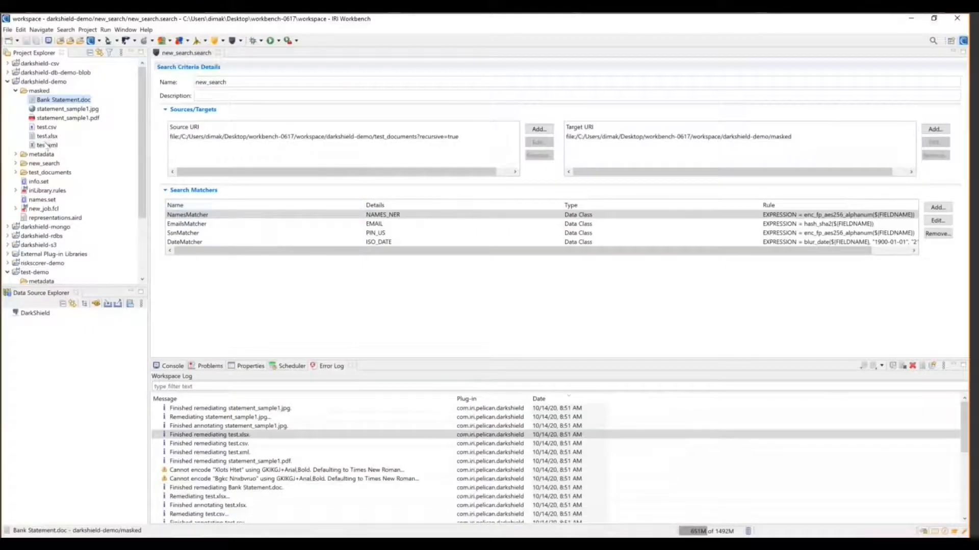
# Open the masked test.xlsx in Excel and inspect cells F2, B2 and D2
pyautogui.rightClick(45, 136)
pyautogui.moveTo(74, 164)
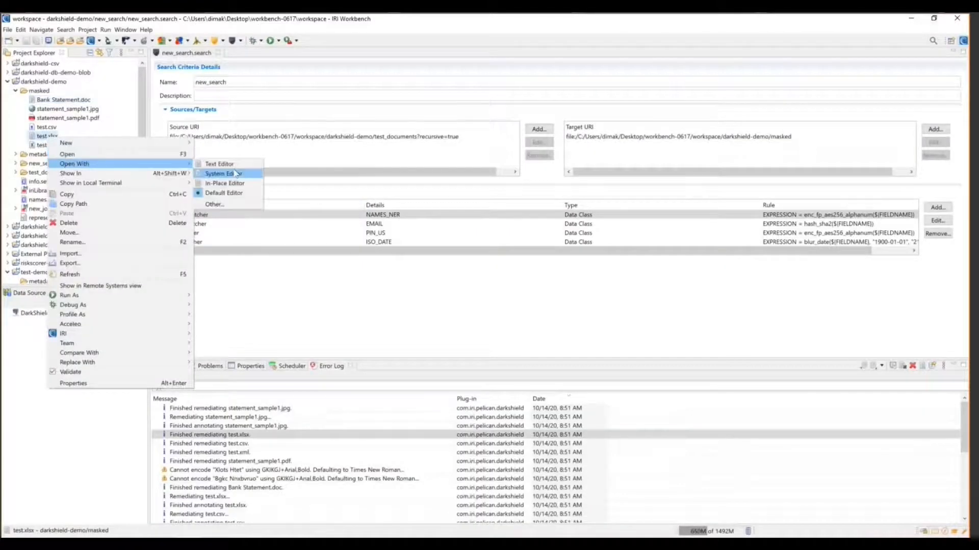
pyautogui.click(243, 173)
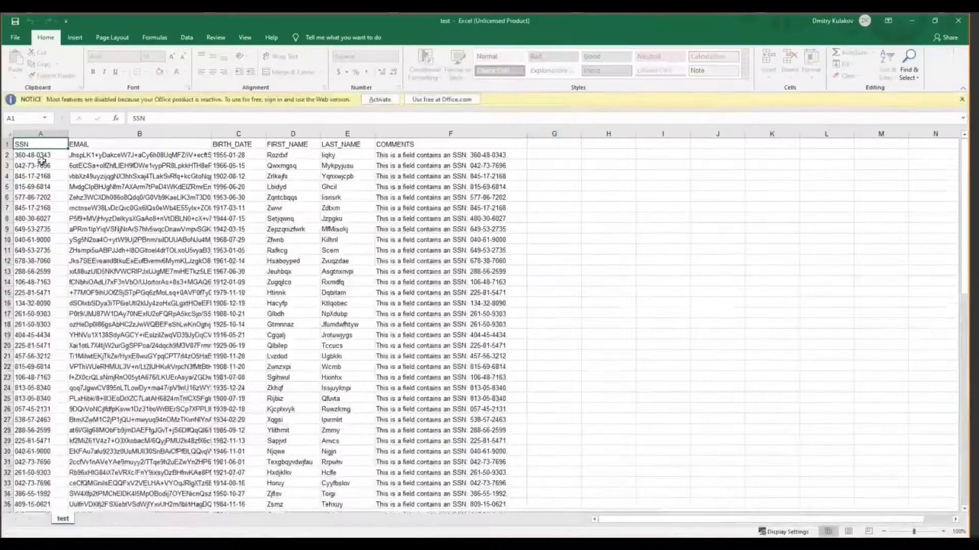
pyautogui.click(473, 155)
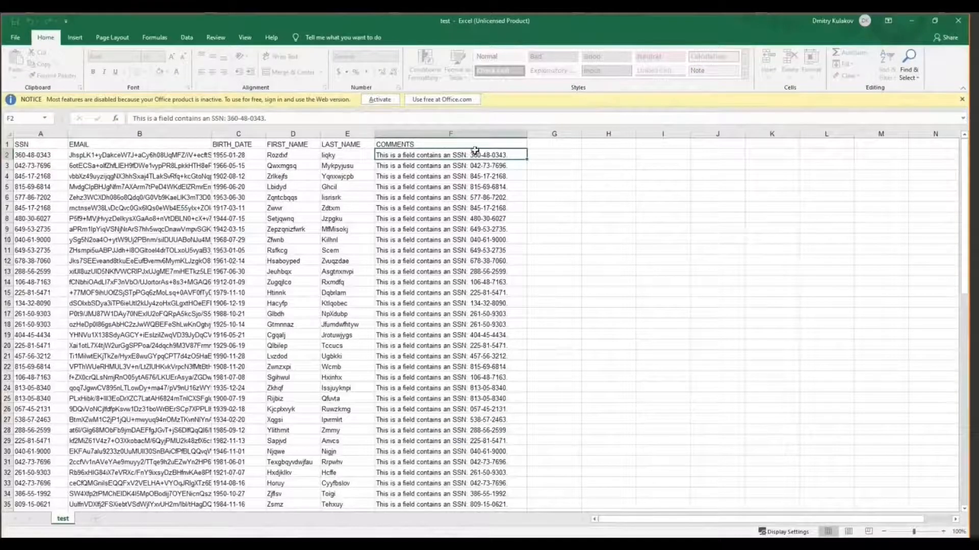
pyautogui.click(153, 154)
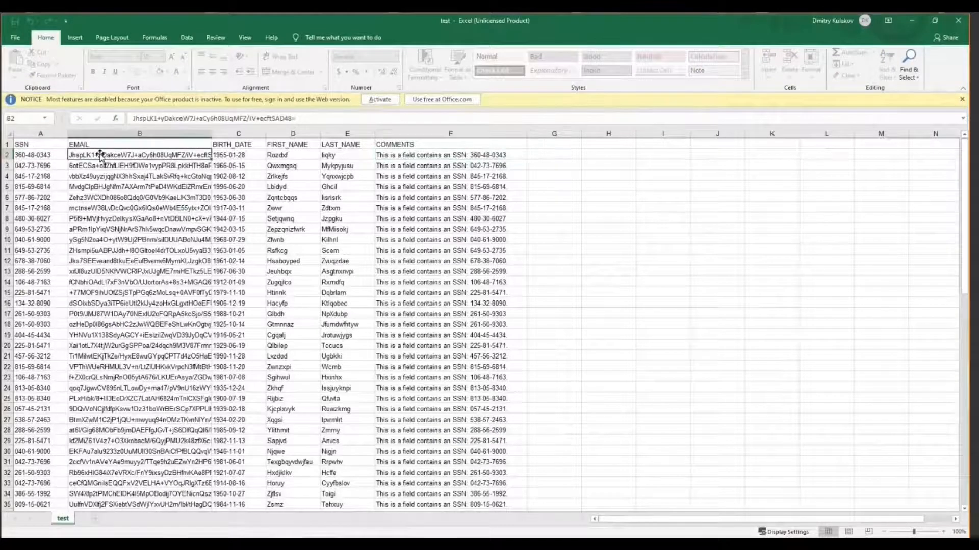
pyautogui.click(280, 154)
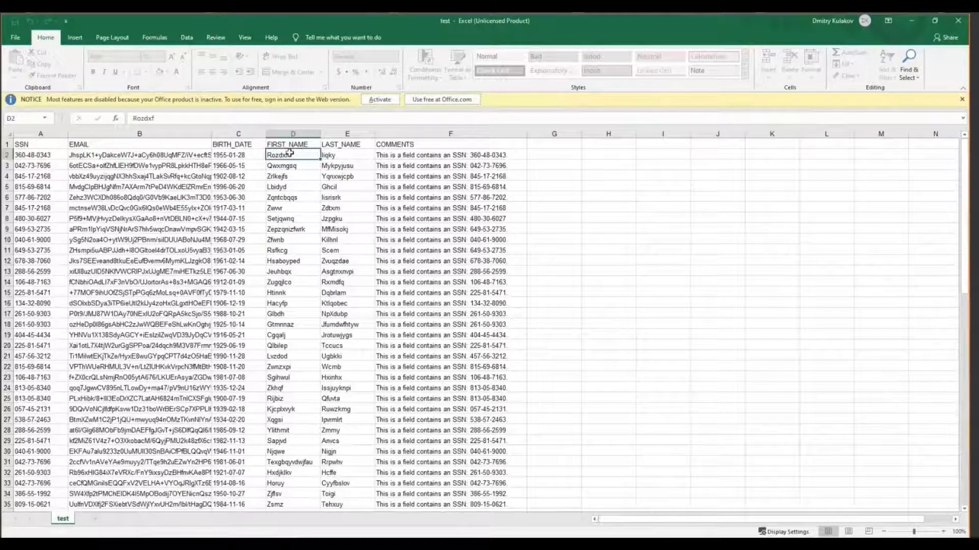
# Select the FIRST_NAME and LAST_NAME columns, then drag over the masked first names in column D
pyautogui.click(305, 135)
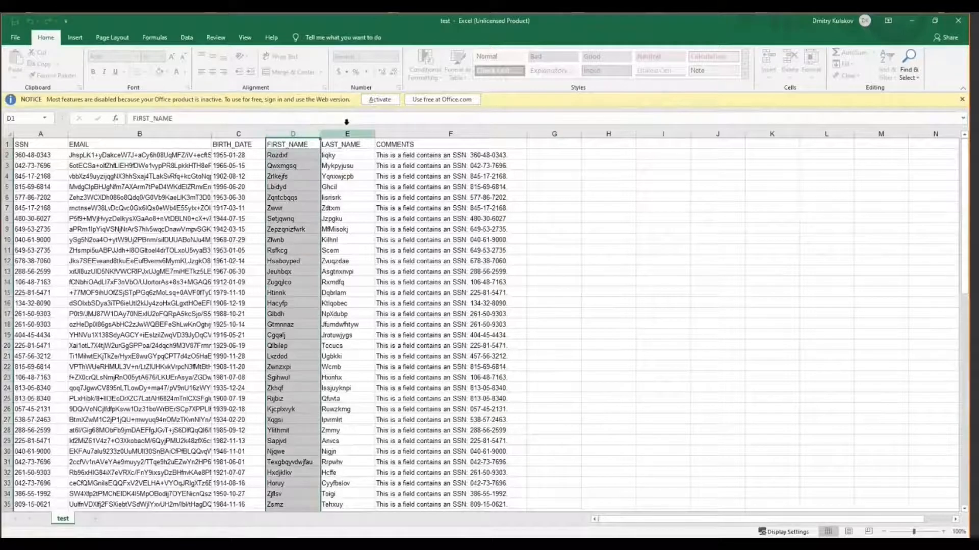
pyautogui.click(347, 124)
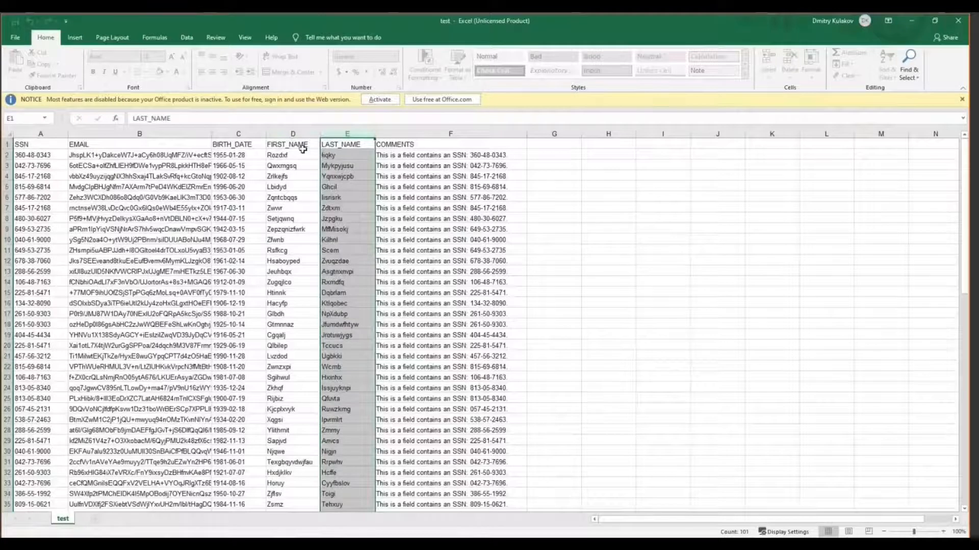
pyautogui.moveTo(286, 152); pyautogui.dragTo(306, 430)
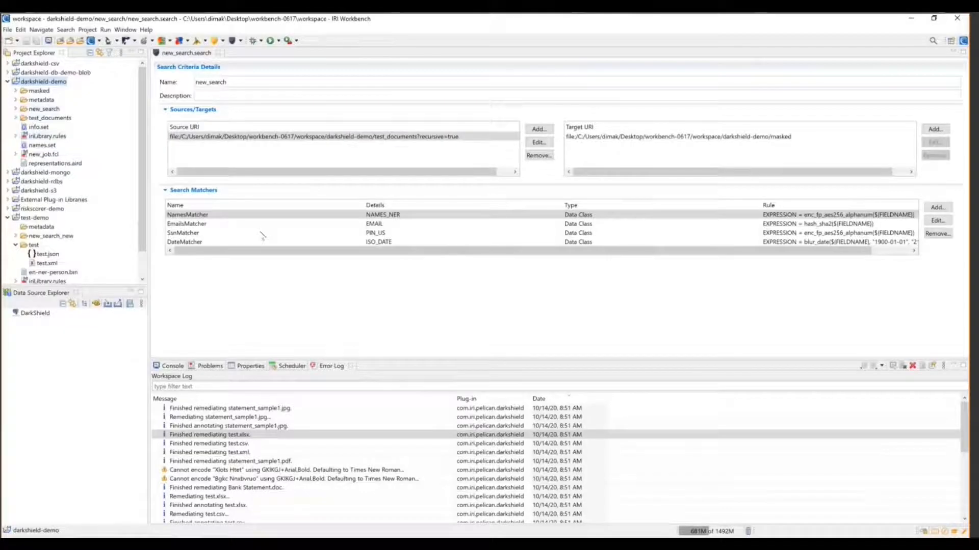
pyautogui.doubleClick(558, 216)
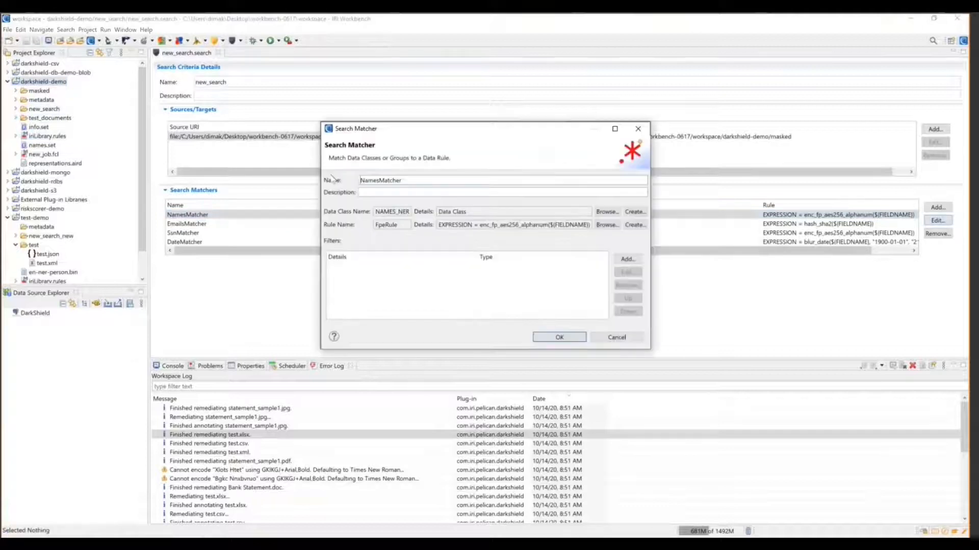
pyautogui.click(607, 212)
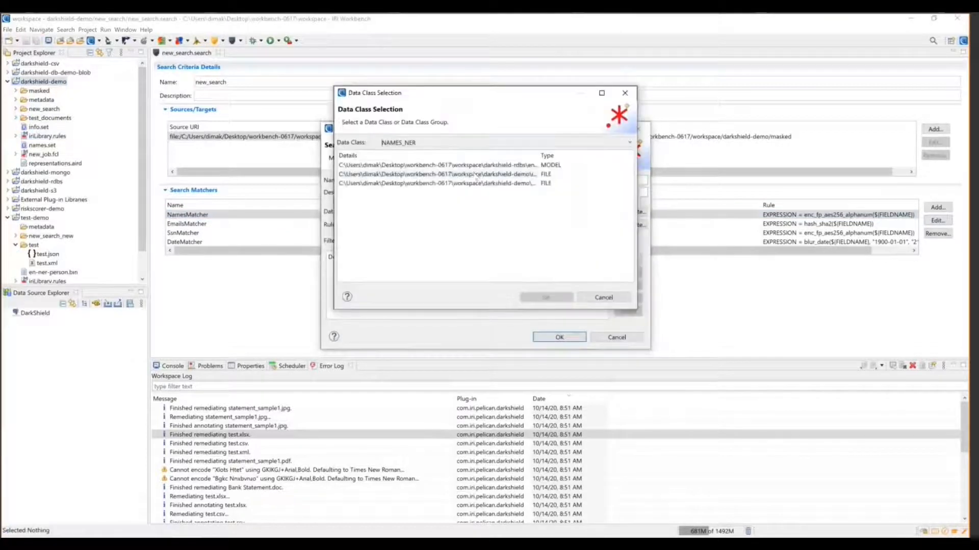
pyautogui.moveTo(539, 154); pyautogui.dragTo(588, 153)
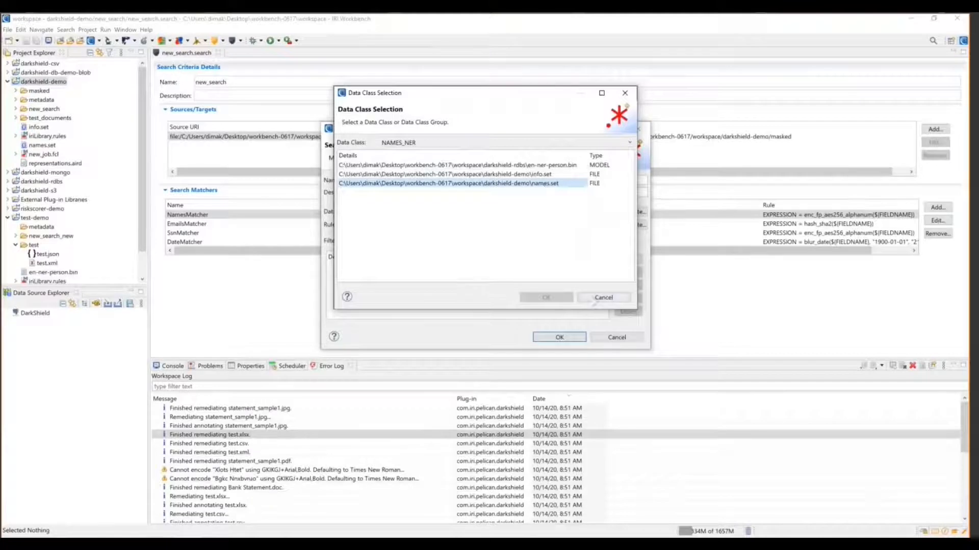
pyautogui.click(604, 297)
pyautogui.click(616, 337)
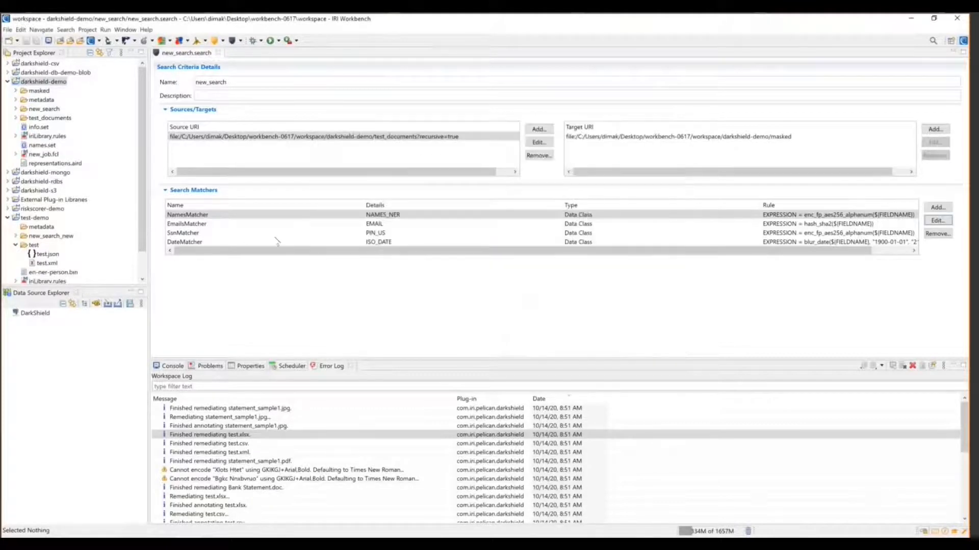
# Open the original test.csv from test_documents and highlight the FIRST_NAME header and a first name on line 2
pyautogui.click(16, 117)
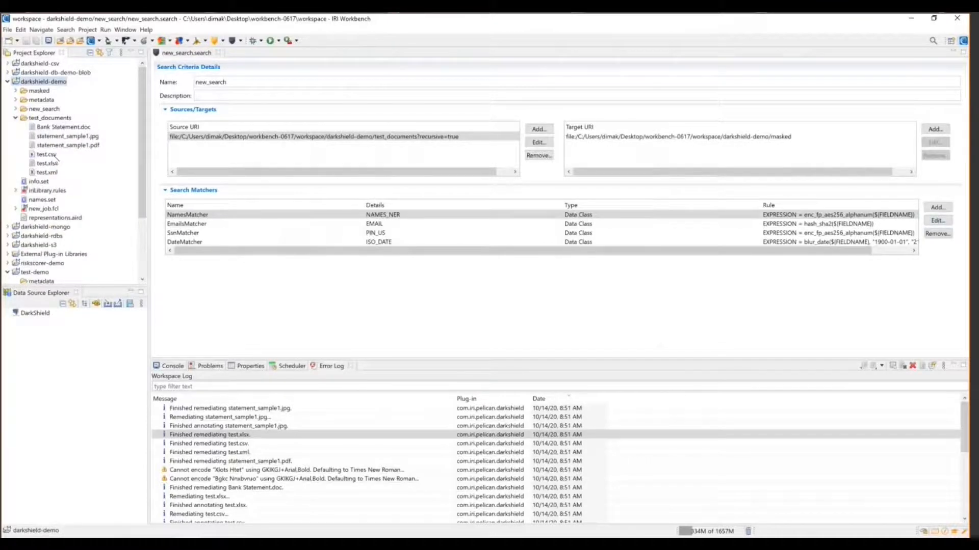
pyautogui.click(45, 154)
pyautogui.moveTo(254, 62); pyautogui.dragTo(319, 63)
pyautogui.doubleClick(413, 71)
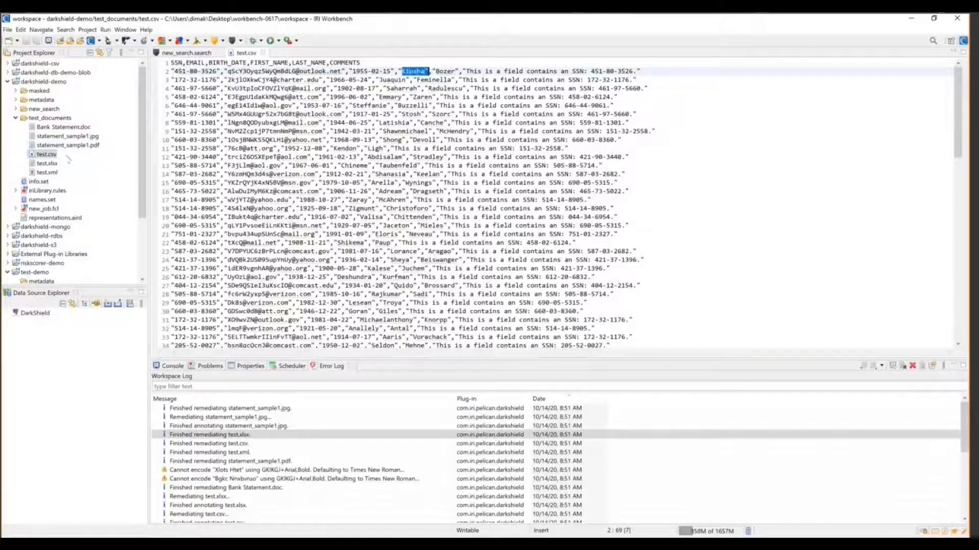
# Collapse test_documents, select the darkshield-demo project and drop down the new DarkShield job list
pyautogui.click(16, 118)
pyautogui.click(31, 82)
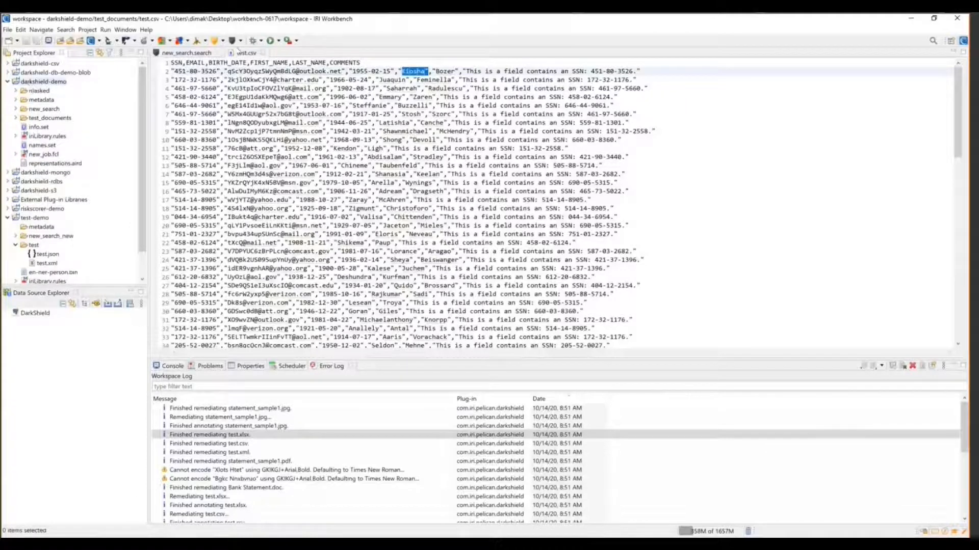
pyautogui.click(240, 40)
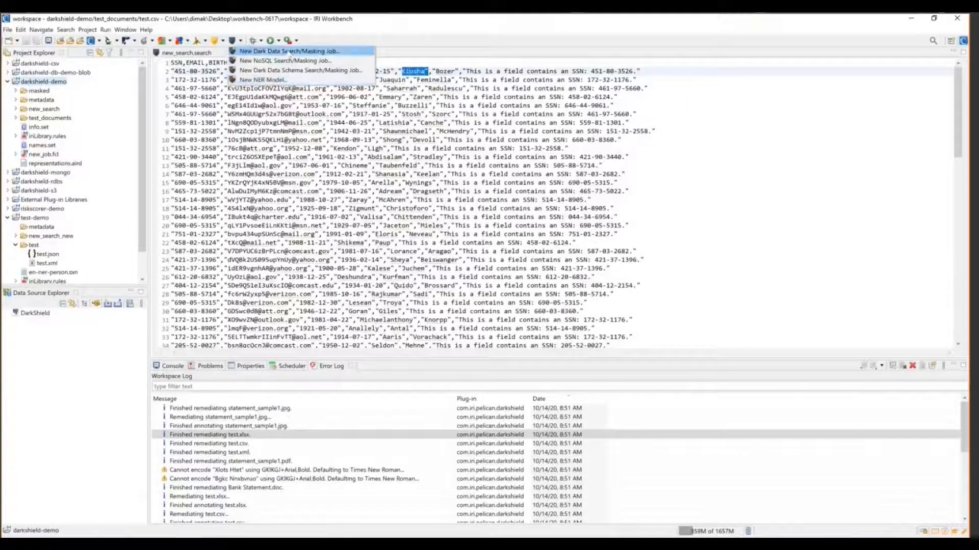
# Start a new Dark Data Search/Masking Job named new_search2 with test_documents as the source folder
pyautogui.click(275, 51)
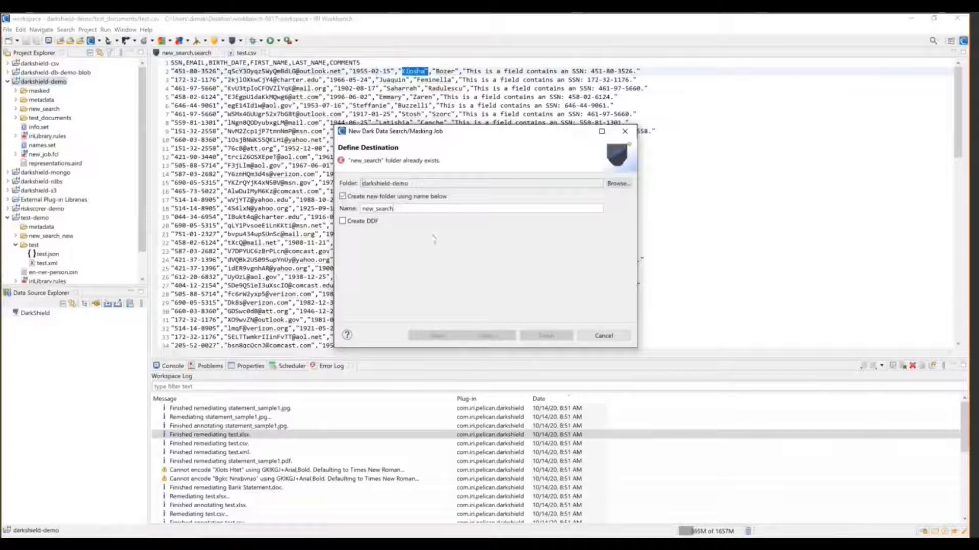
pyautogui.write('2')
pyautogui.click(488, 336)
pyautogui.click(614, 189)
pyautogui.click(615, 158)
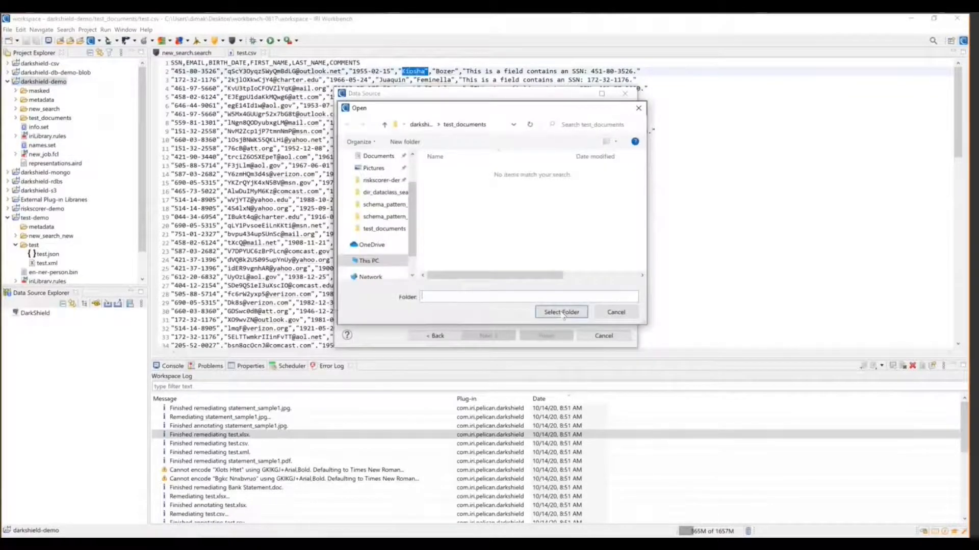
pyautogui.click(561, 312)
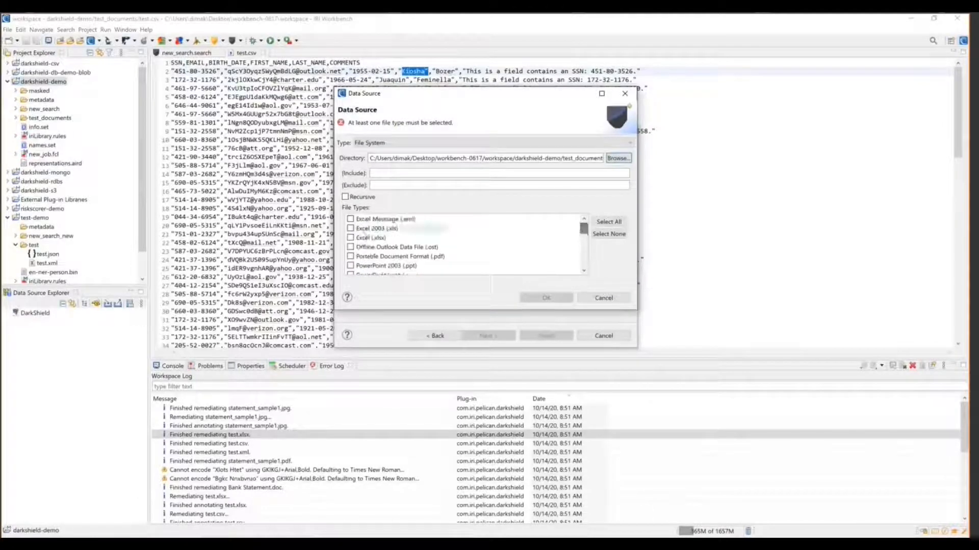
# Choose CSV as the source file type, leave the include pattern empty, and confirm the data source
pyautogui.click(350, 237)
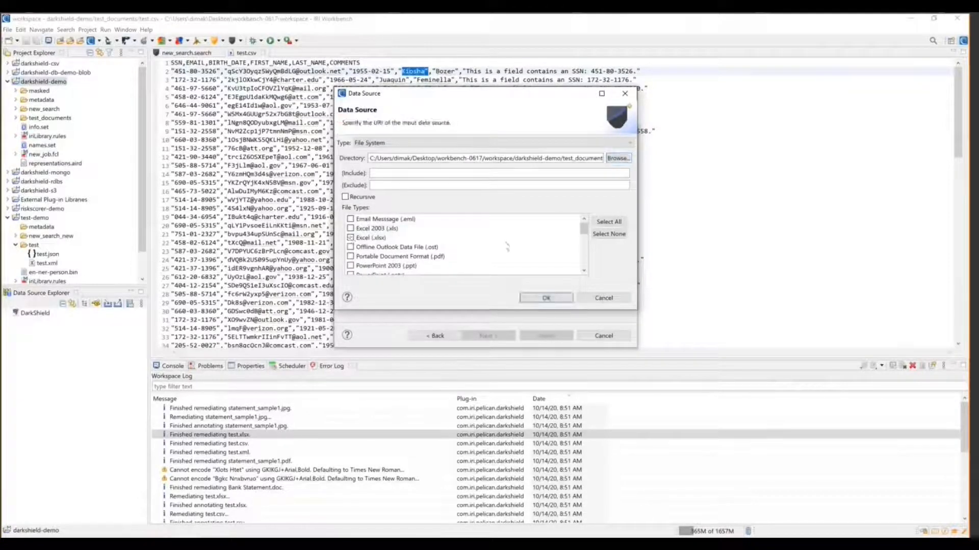
pyautogui.scroll(-3, 584, 250)
pyautogui.moveTo(582, 251); pyautogui.dragTo(584, 264)
pyautogui.click(350, 265)
pyautogui.click(411, 172)
pyautogui.write('.*\\.csv')
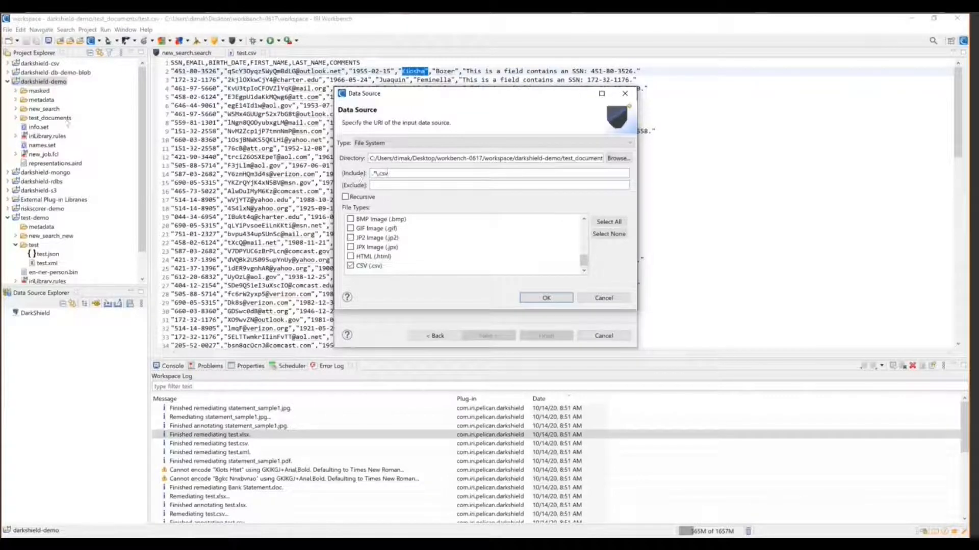
pyautogui.doubleClick(387, 172)
pyautogui.press('BackSpace')
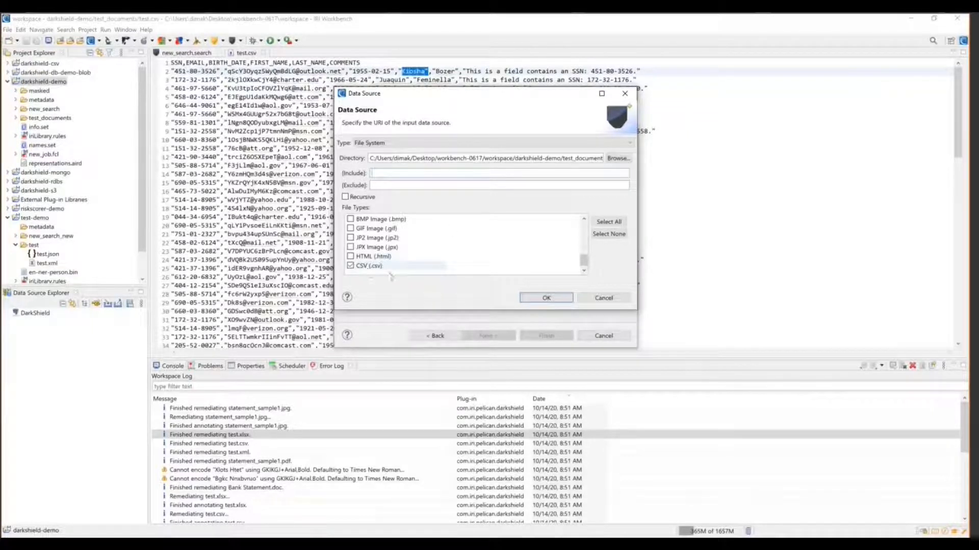
pyautogui.click(544, 299)
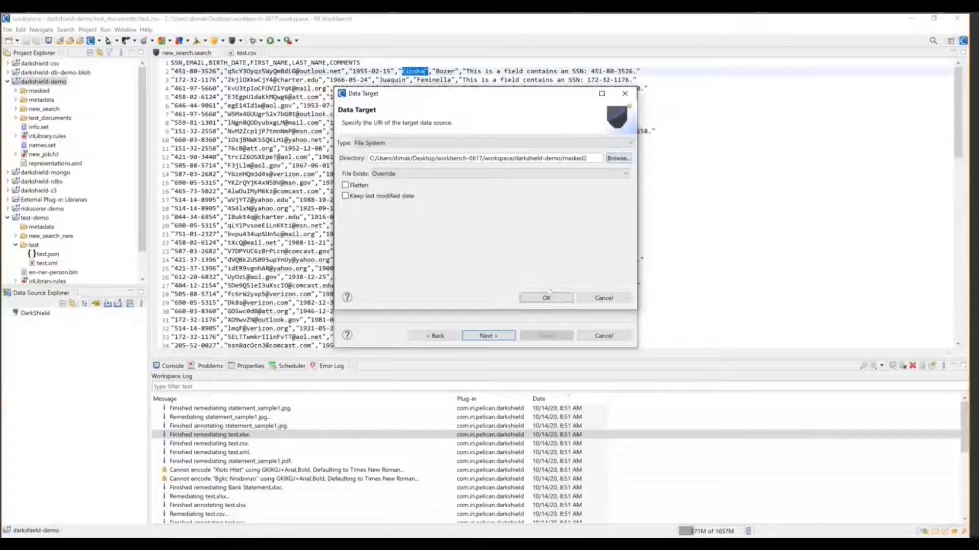
# Confirm masked2 as the output target and select all metadata fields
pyautogui.click(547, 298)
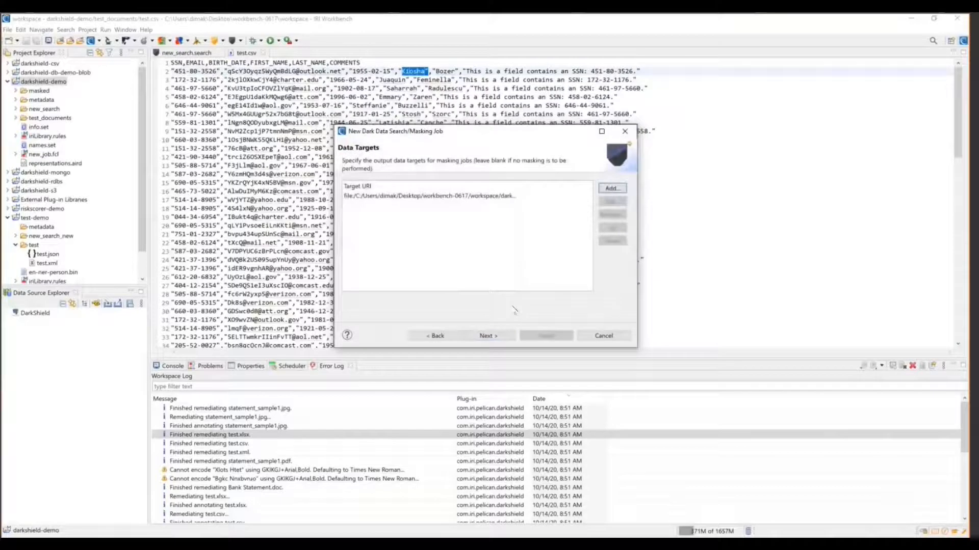
pyautogui.click(495, 337)
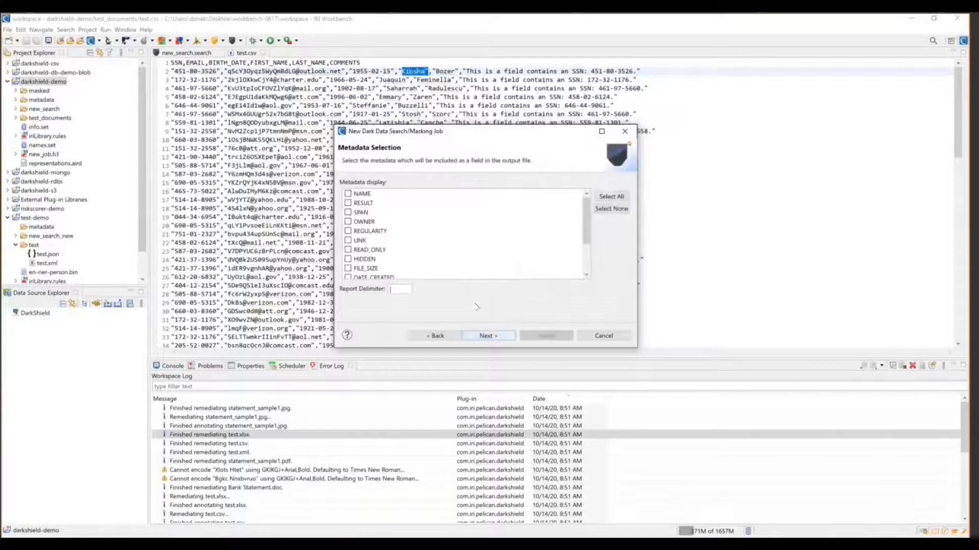
pyautogui.click(608, 196)
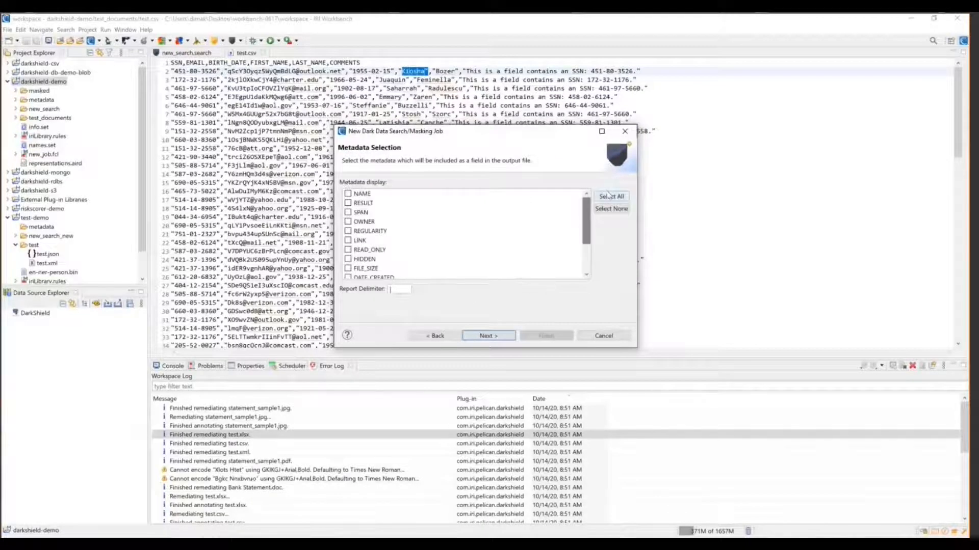
# Add a search matcher named NameFilterMatcher and assign it the ALL data class
pyautogui.click(488, 336)
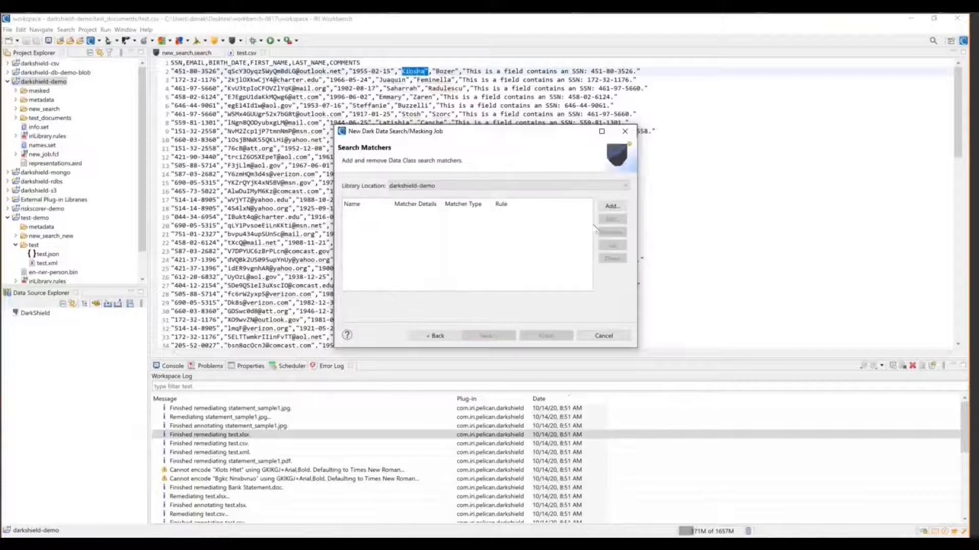
pyautogui.click(611, 207)
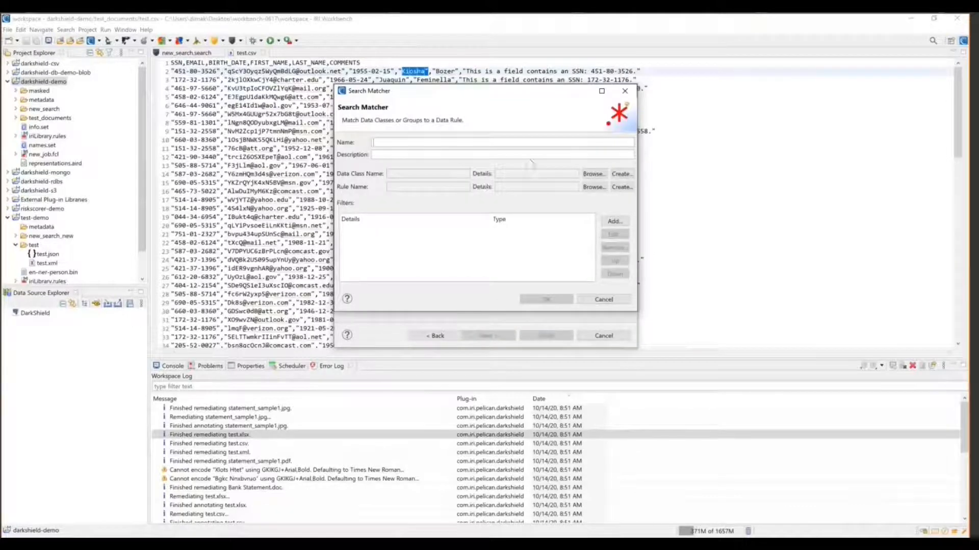
pyautogui.write('NameFilte')
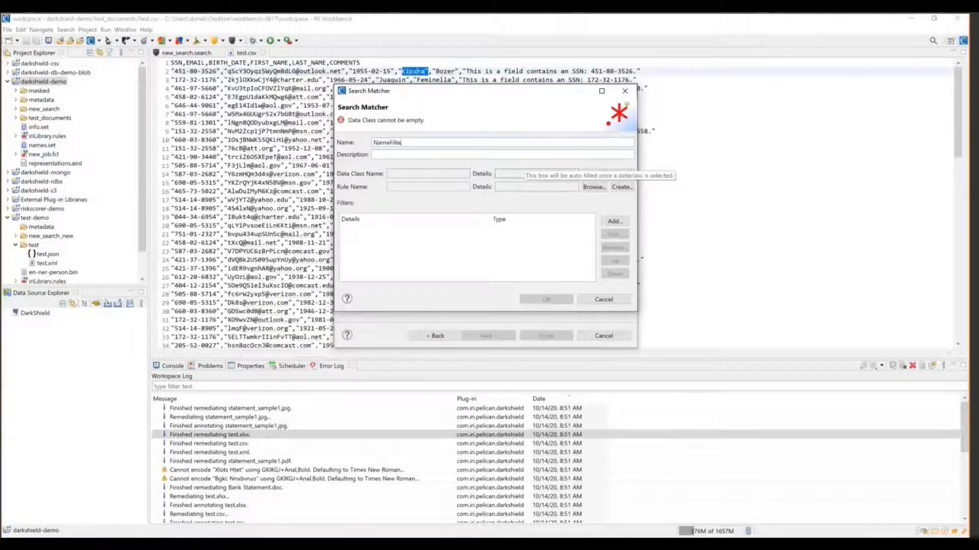
pyautogui.write('rMatcher')
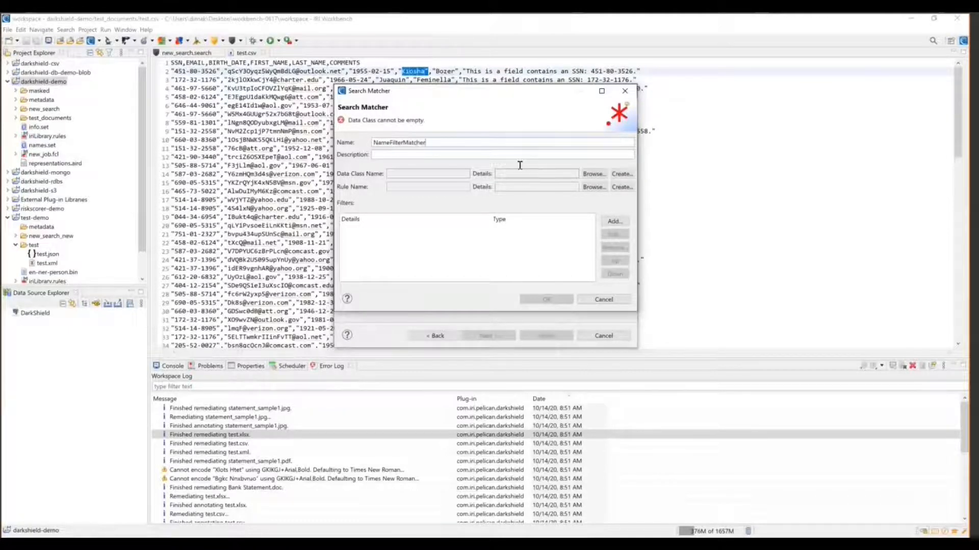
pyautogui.click(594, 174)
pyautogui.click(408, 105)
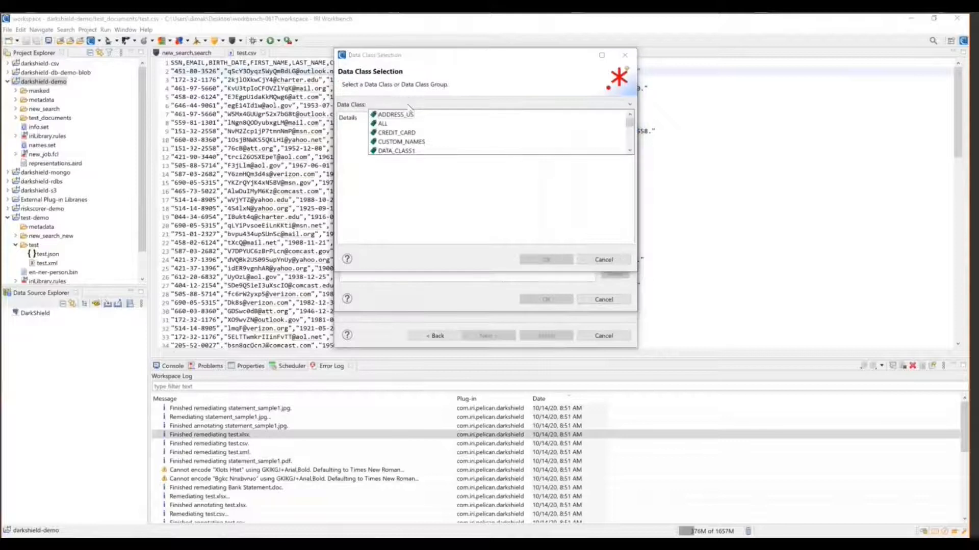
pyautogui.click(392, 124)
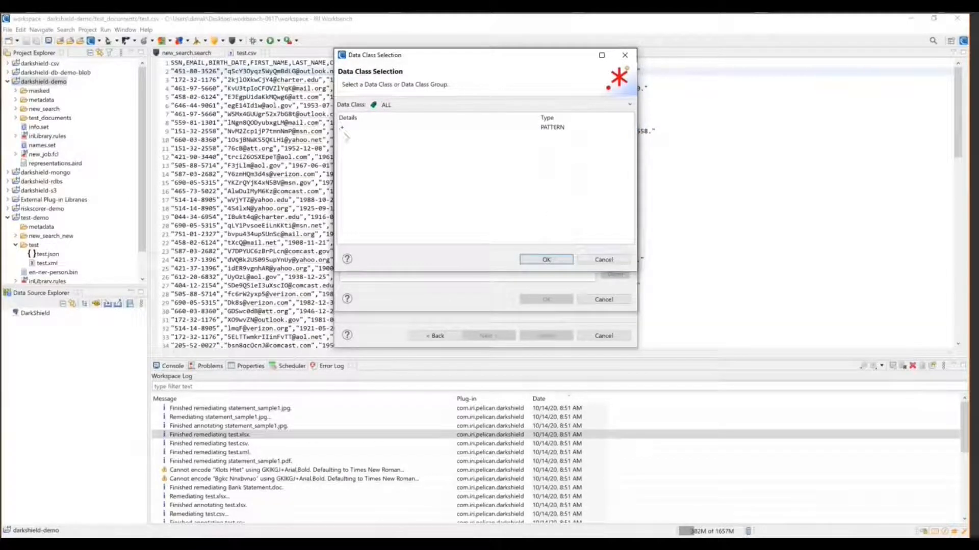
pyautogui.click(604, 259)
pyautogui.click(592, 173)
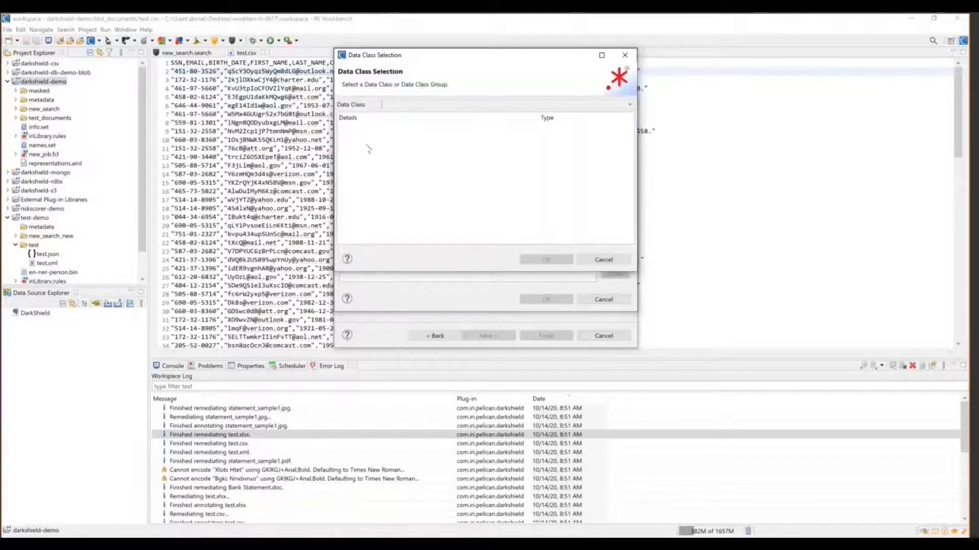
pyautogui.click(497, 104)
pyautogui.click(403, 123)
pyautogui.click(546, 259)
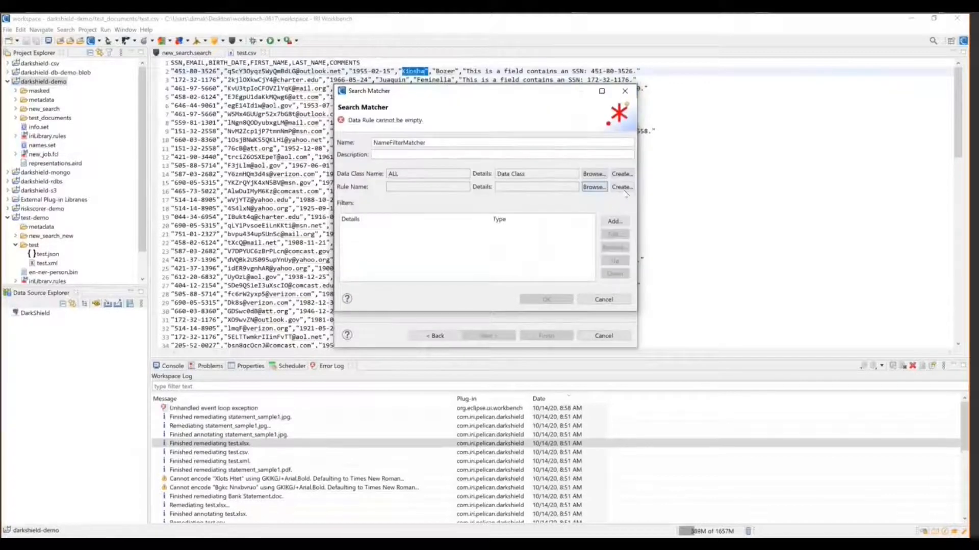
pyautogui.click(621, 186)
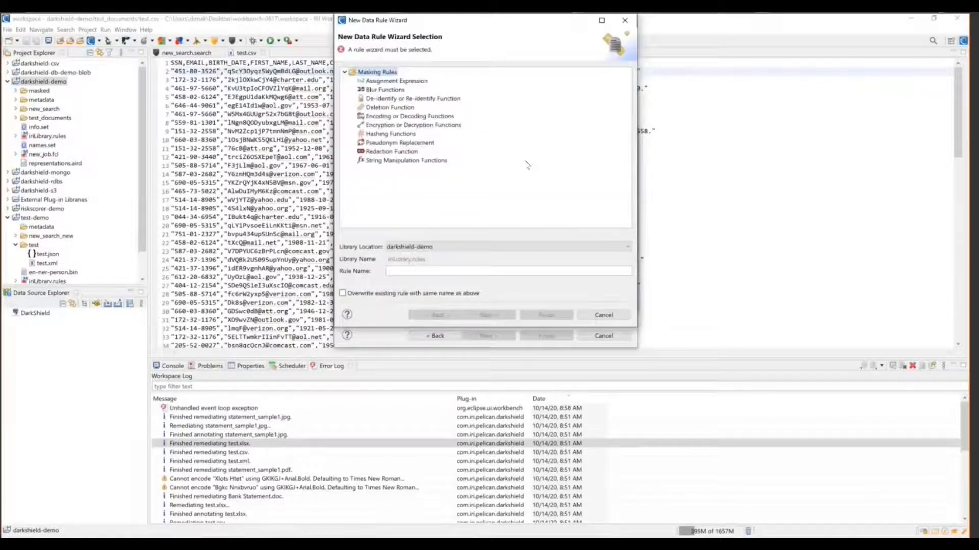
# Pick the NameFilterMatcher's replacement rule, limit it to table headers matching .*NAME, and save the matcher
pyautogui.click(384, 143)
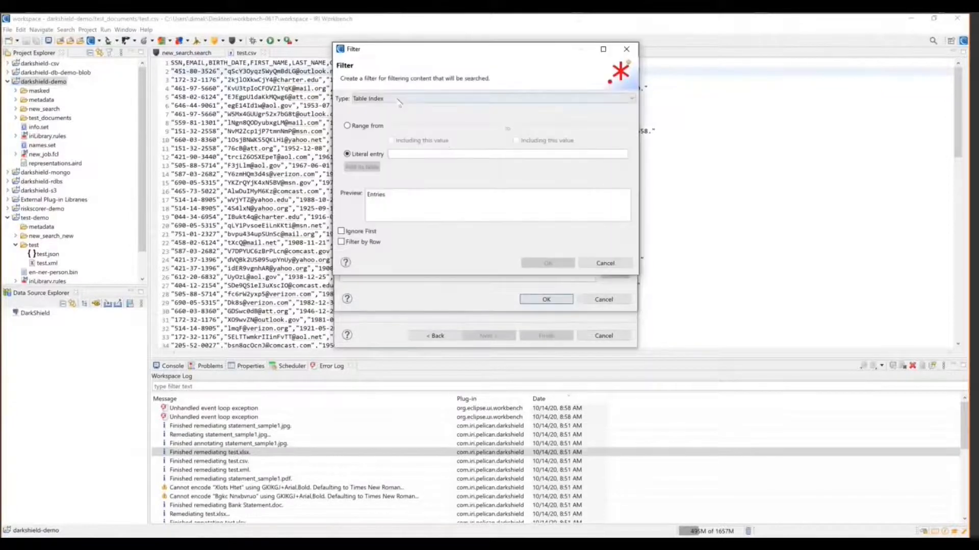
pyautogui.click(399, 100)
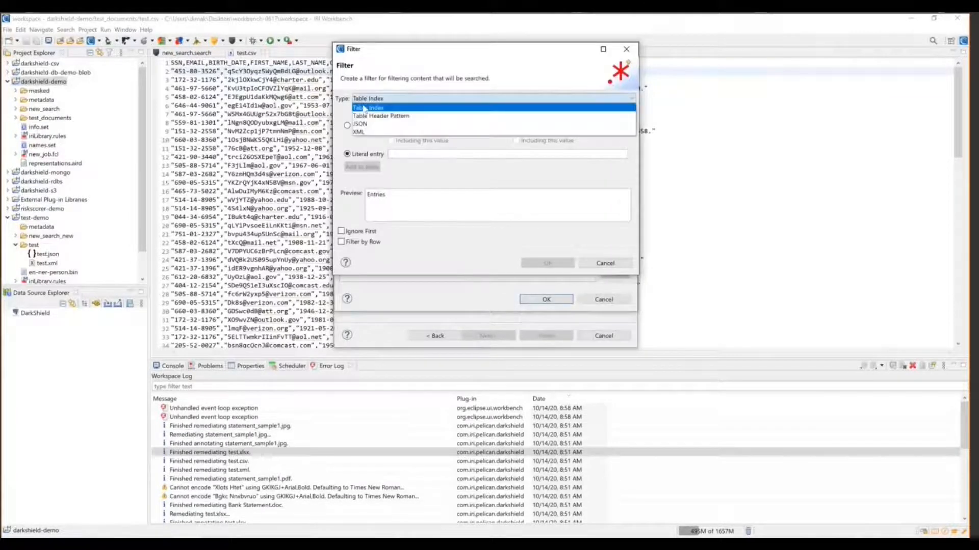
pyautogui.click(368, 116)
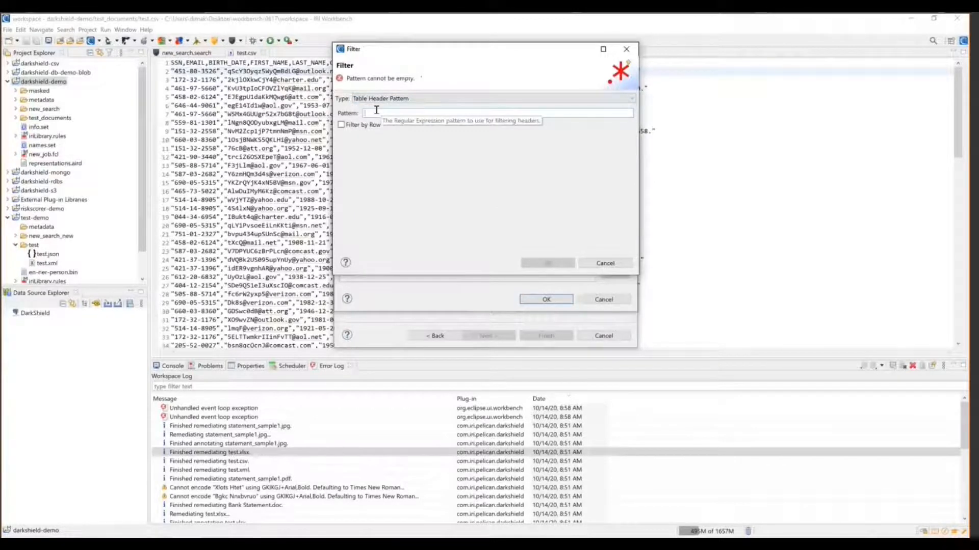
pyautogui.write('.')
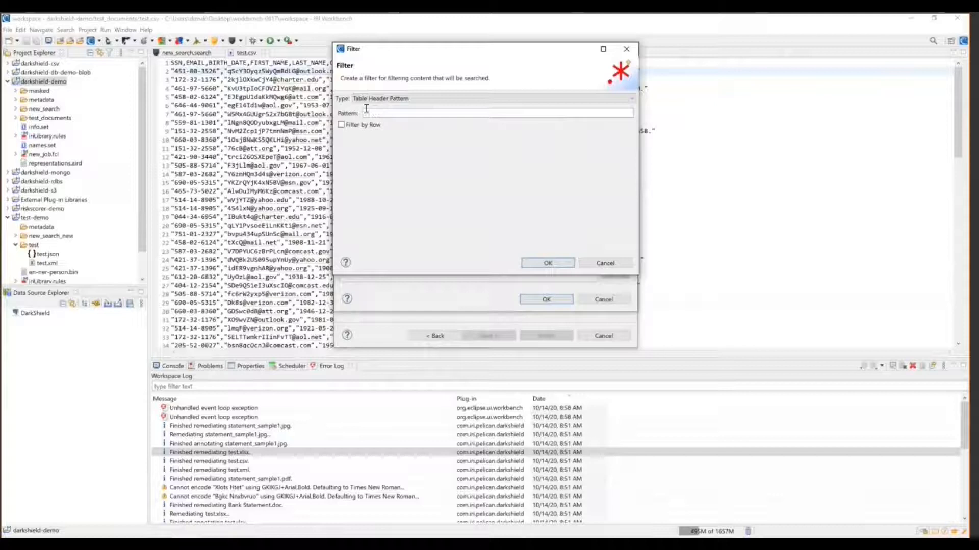
pyautogui.write('*NAME')
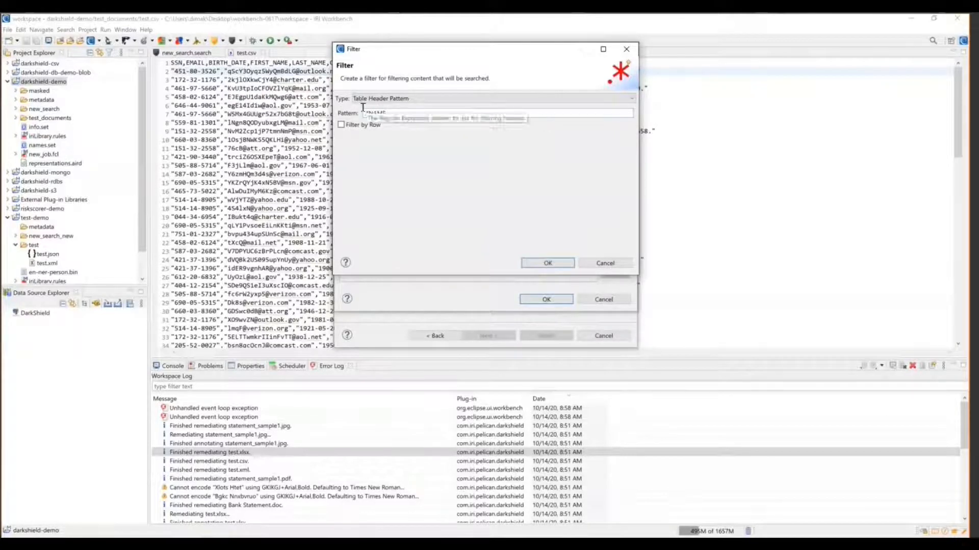
pyautogui.doubleClick(378, 113)
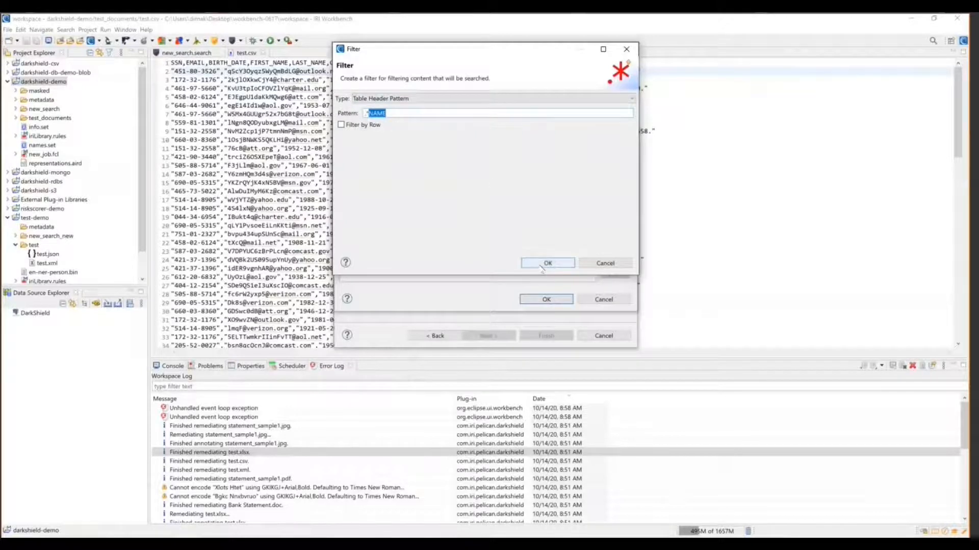
pyautogui.click(542, 264)
pyautogui.click(555, 302)
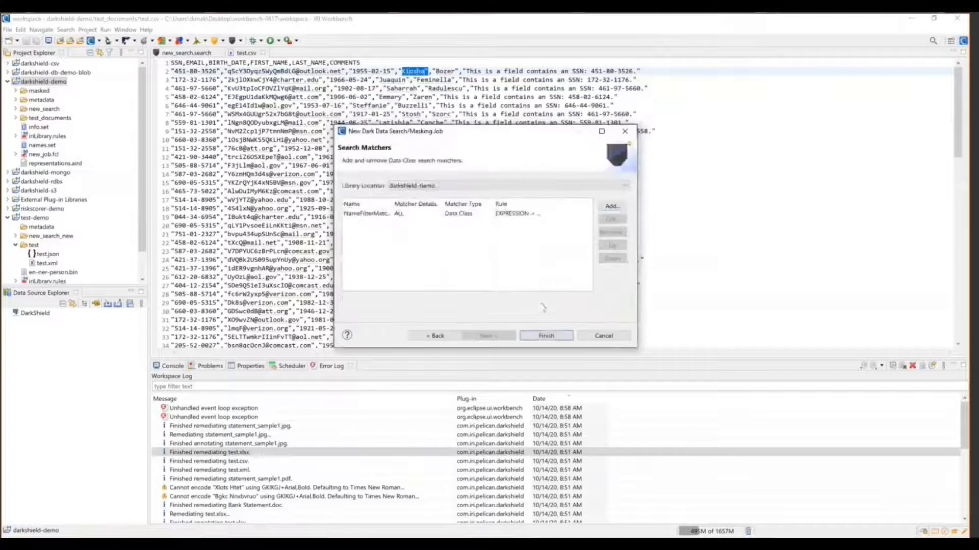
# Create the new_search2 job, check its test_documents source location unchanged, and bring back the original test.csv
pyautogui.click(553, 336)
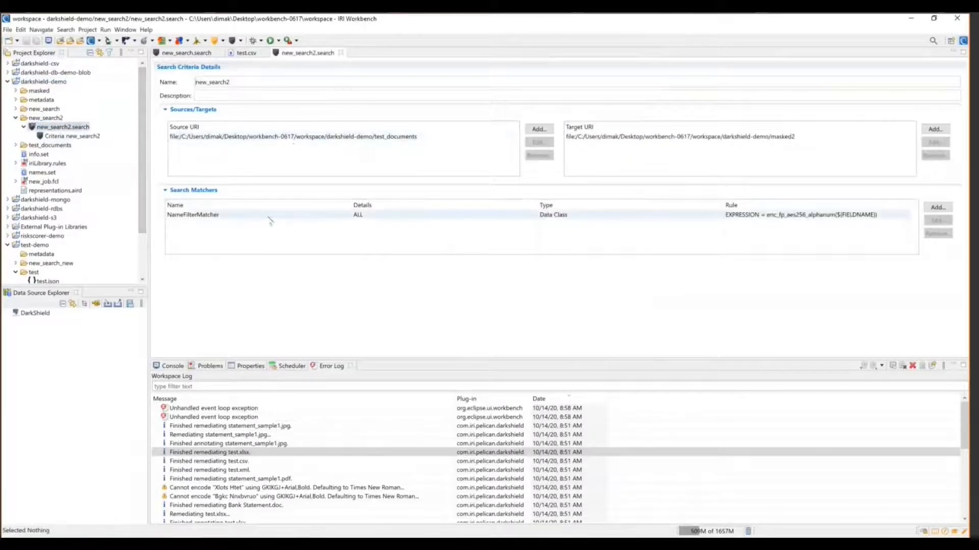
pyautogui.click(16, 145)
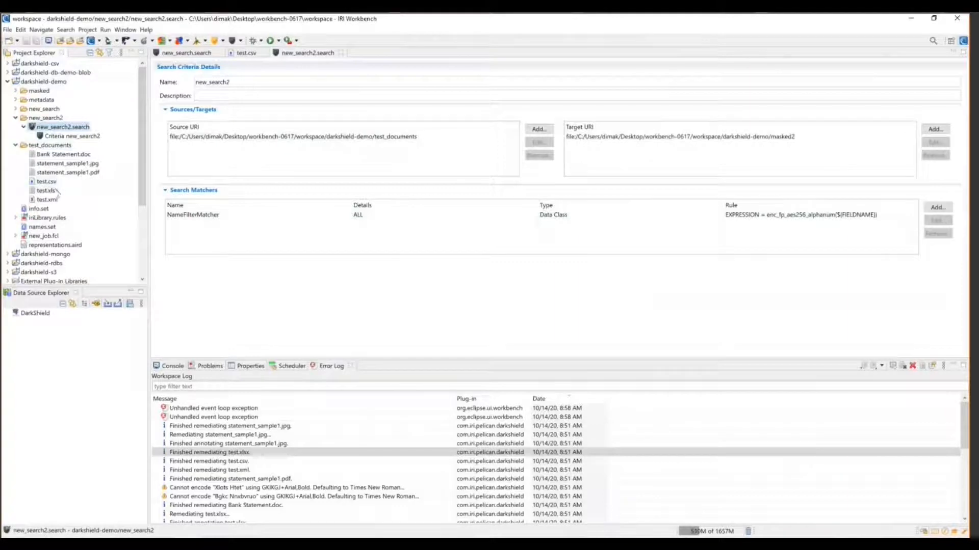
pyautogui.doubleClick(354, 142)
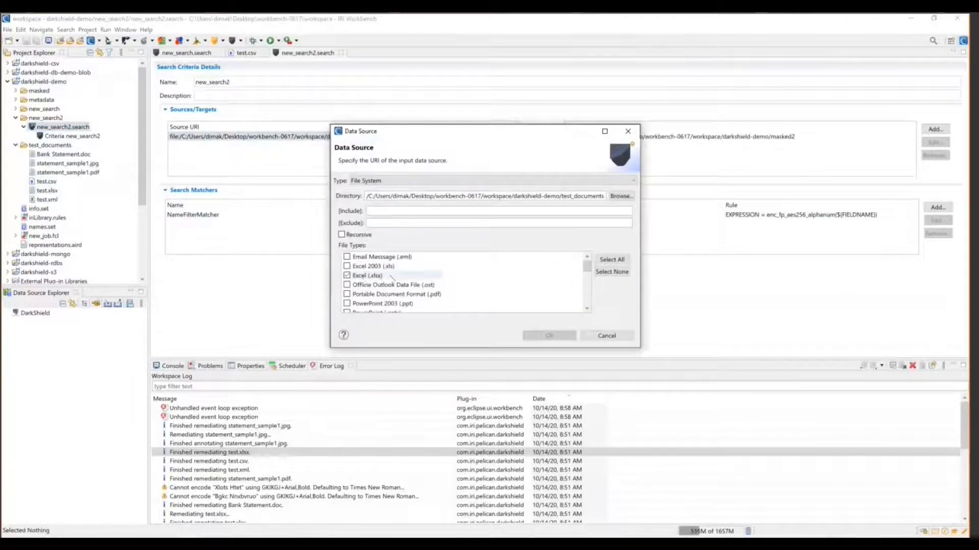
pyautogui.click(604, 335)
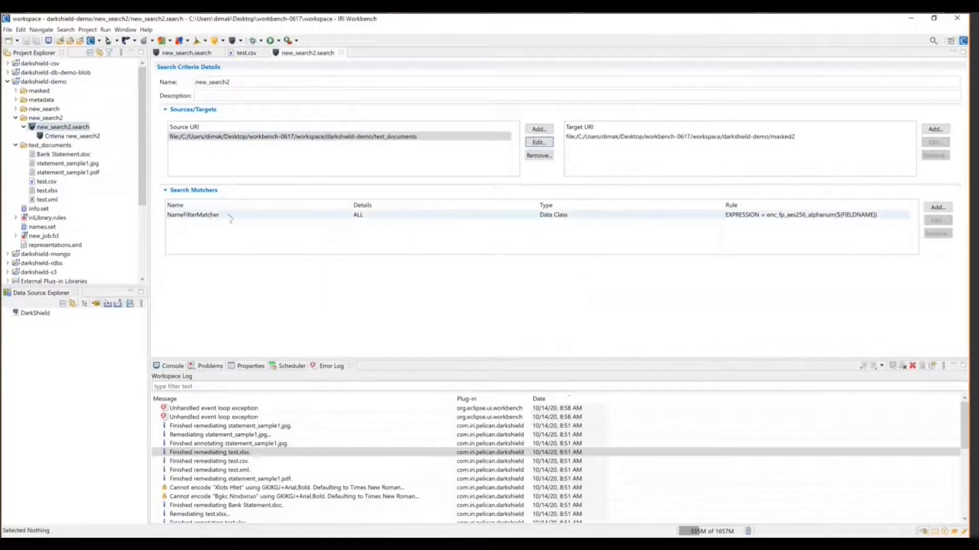
pyautogui.doubleClick(46, 182)
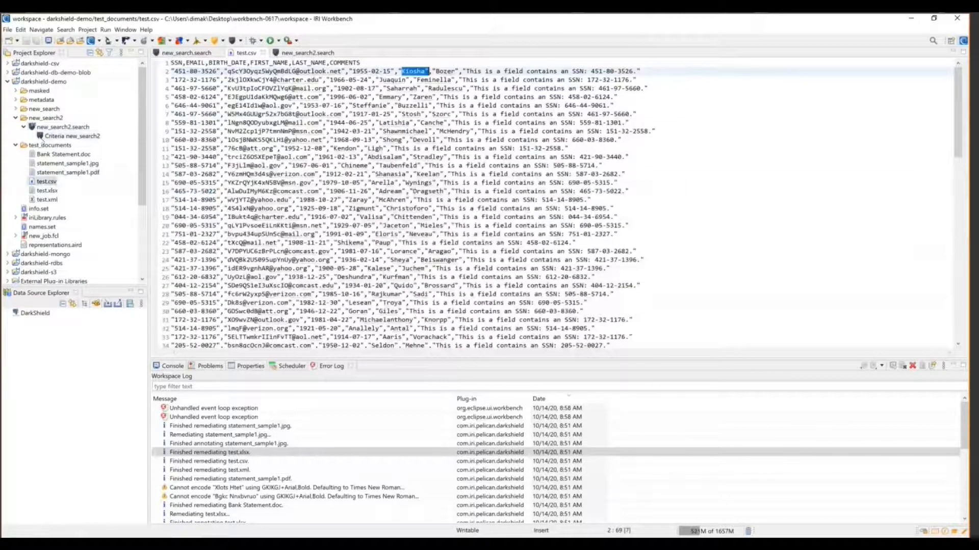
# Run new_search2.search as an IRI Search and Masking Job
pyautogui.click(37, 127)
pyautogui.rightClick(38, 127)
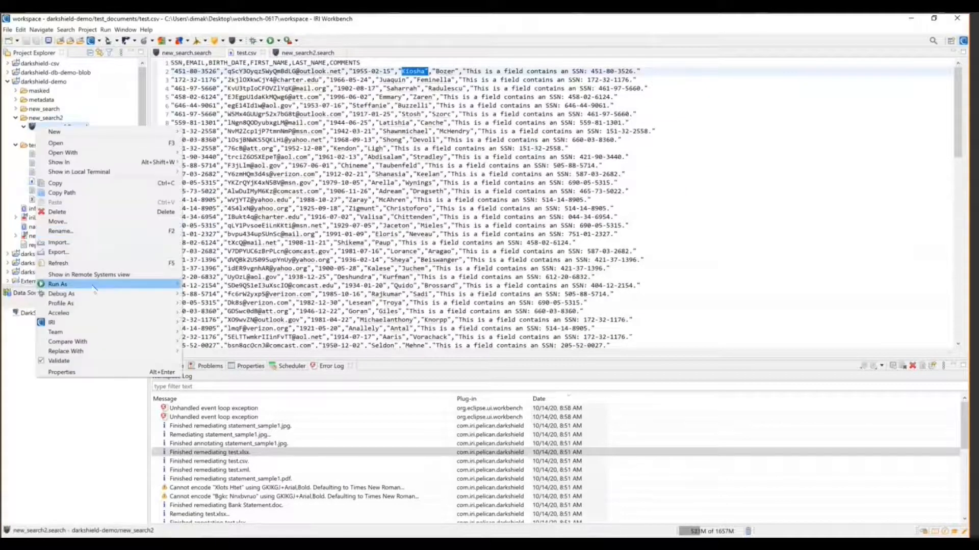
pyautogui.moveTo(57, 283)
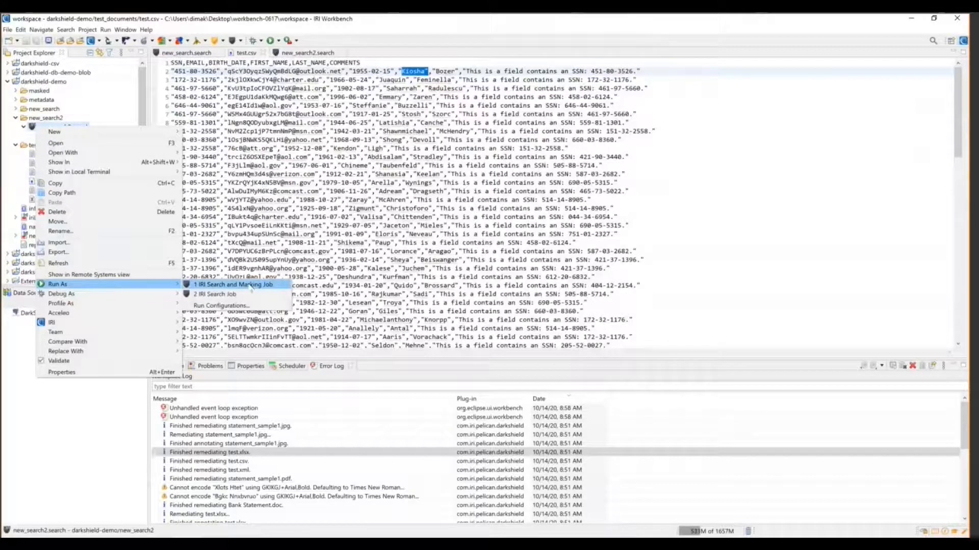
pyautogui.click(239, 284)
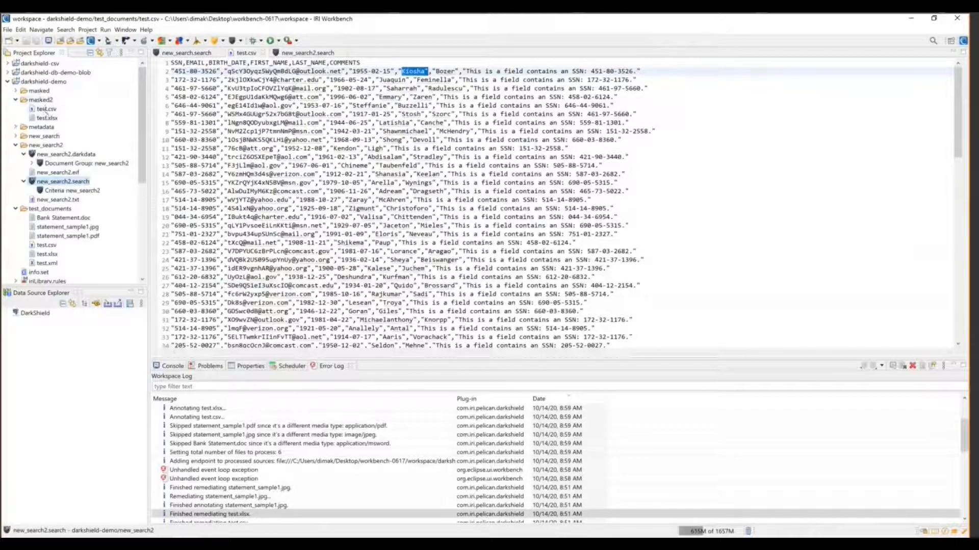
# Open masked2/test.csv and inspect the scrambled first and last names
pyautogui.click(46, 109)
pyautogui.doubleClick(46, 109)
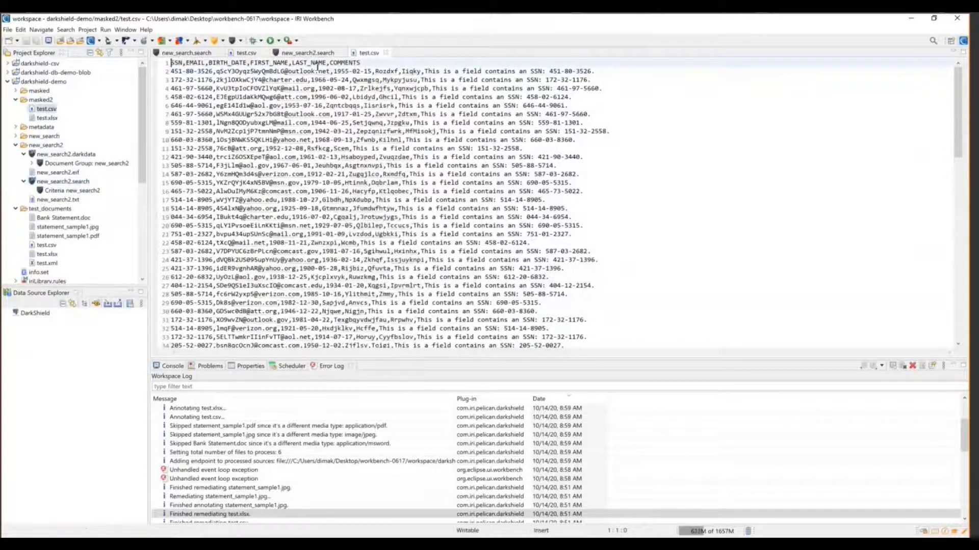
pyautogui.moveTo(375, 71); pyautogui.dragTo(420, 88)
pyautogui.moveTo(360, 95); pyautogui.dragTo(399, 138)
pyautogui.click(398, 183)
# Open the masked test.xlsx with the System Editor
pyautogui.rightClick(45, 117)
pyautogui.moveTo(93, 143)
pyautogui.click(214, 151)
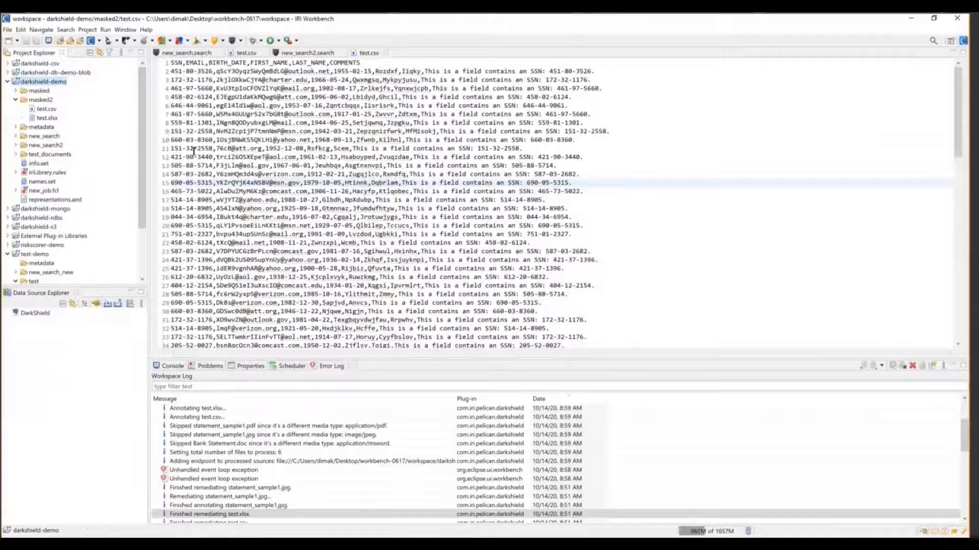
# Start a new Dark Data Search/Masking Job with the data source directory erthrwt
pyautogui.click(239, 40)
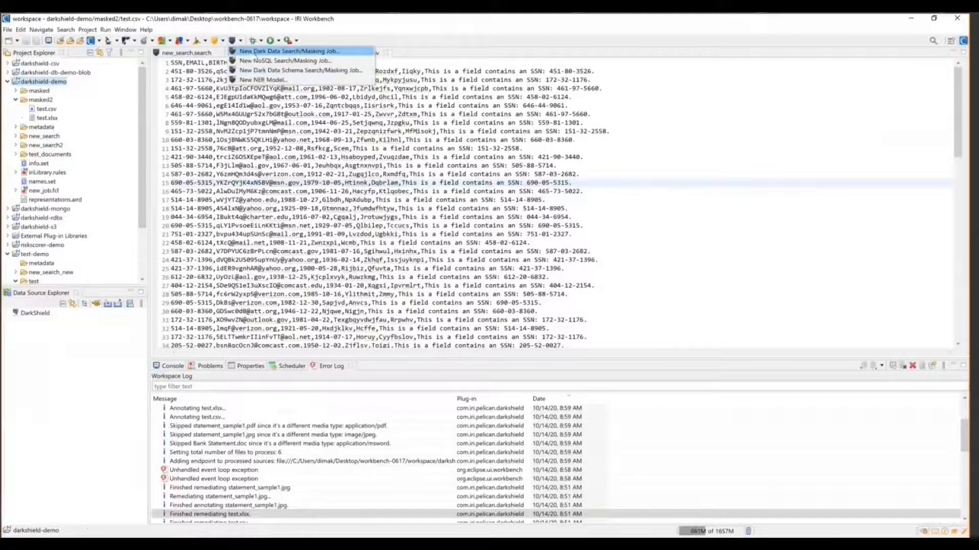
pyautogui.click(256, 53)
pyautogui.click(611, 188)
pyautogui.click(431, 158)
pyautogui.write('erthrwt')
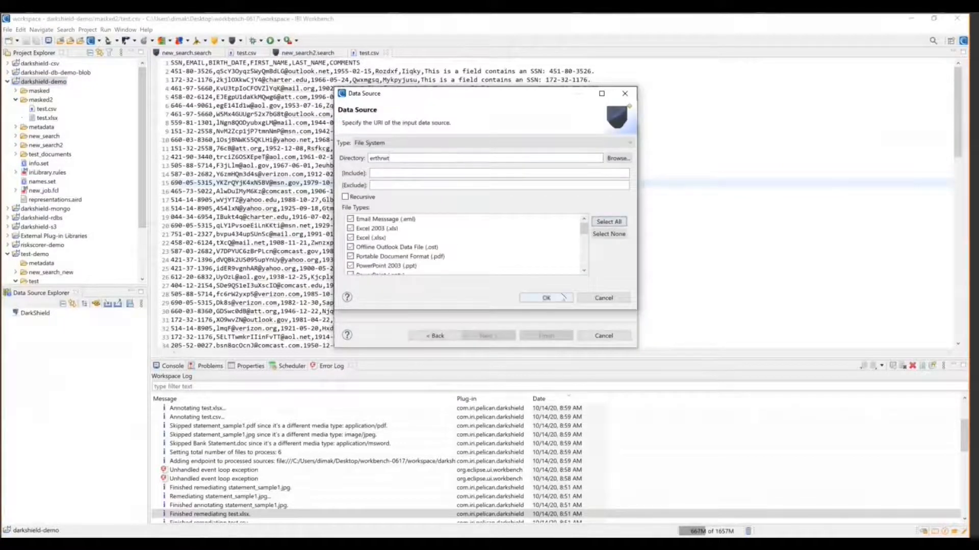
pyautogui.click(562, 297)
pyautogui.click(488, 335)
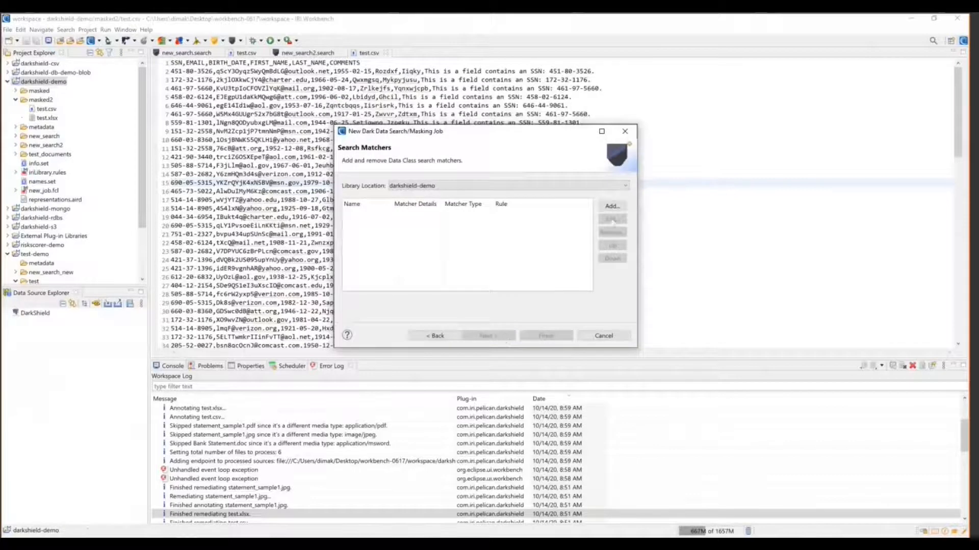
# Add an ALL data-class search matcher with a whole-field Redaction Function rule and continue to PDF options
pyautogui.click(612, 224)
pyautogui.click(402, 106)
pyautogui.click(387, 114)
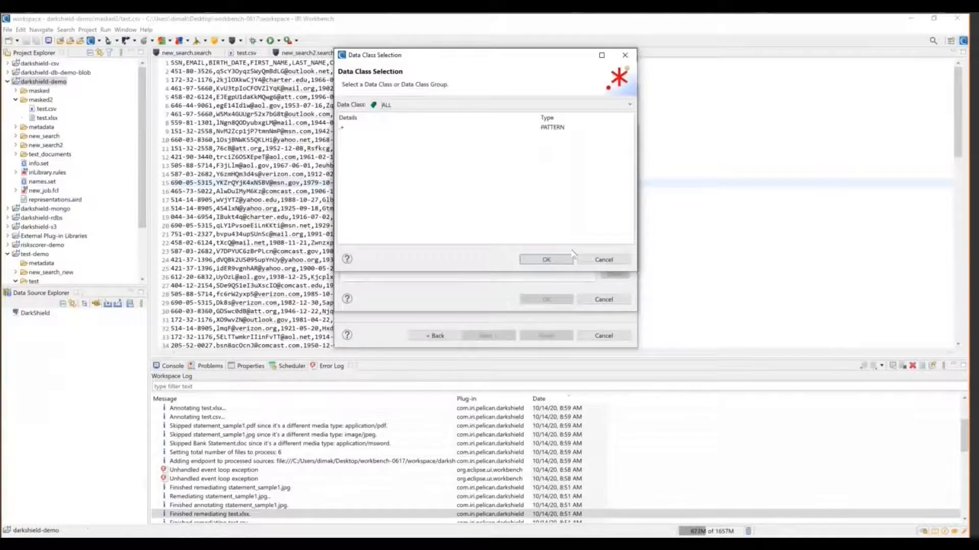
pyautogui.click(546, 260)
pyautogui.click(621, 187)
pyautogui.click(402, 151)
pyautogui.click(502, 316)
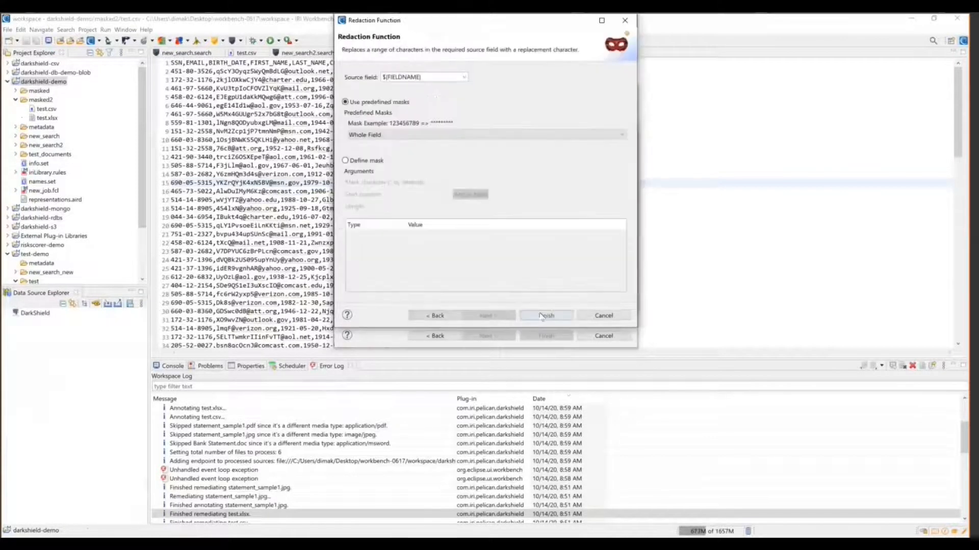
pyautogui.click(546, 315)
pyautogui.click(546, 299)
pyautogui.click(488, 335)
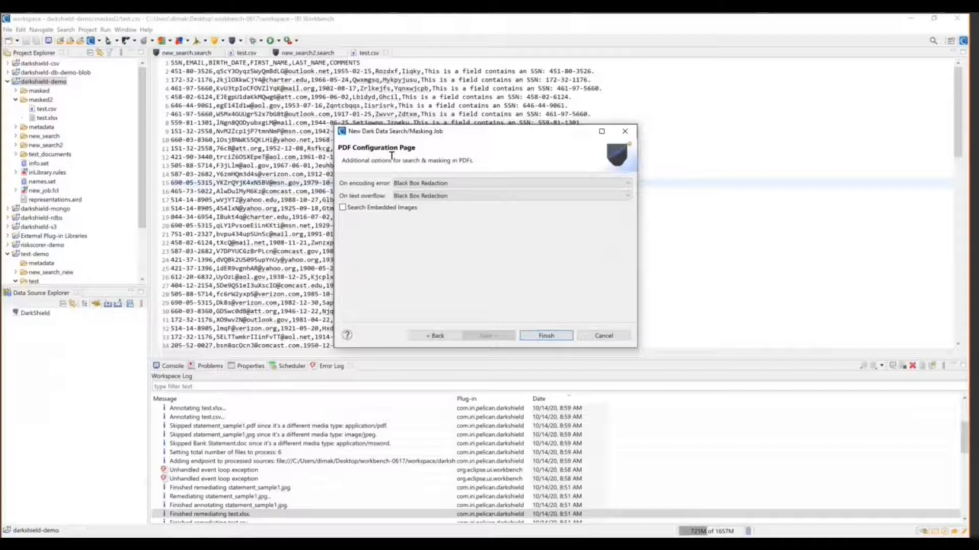
# Tick Search Embedded Images, then untick it again
pyautogui.click(369, 210)
pyautogui.click(343, 209)
pyautogui.click(343, 208)
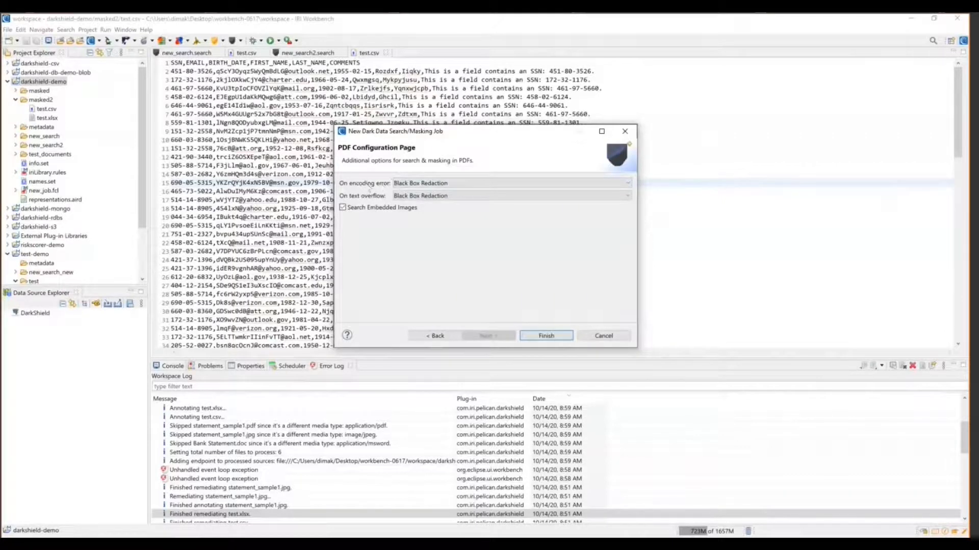
# Change the On encoding error option from Black Box Redaction to Ignore
pyautogui.click(414, 185)
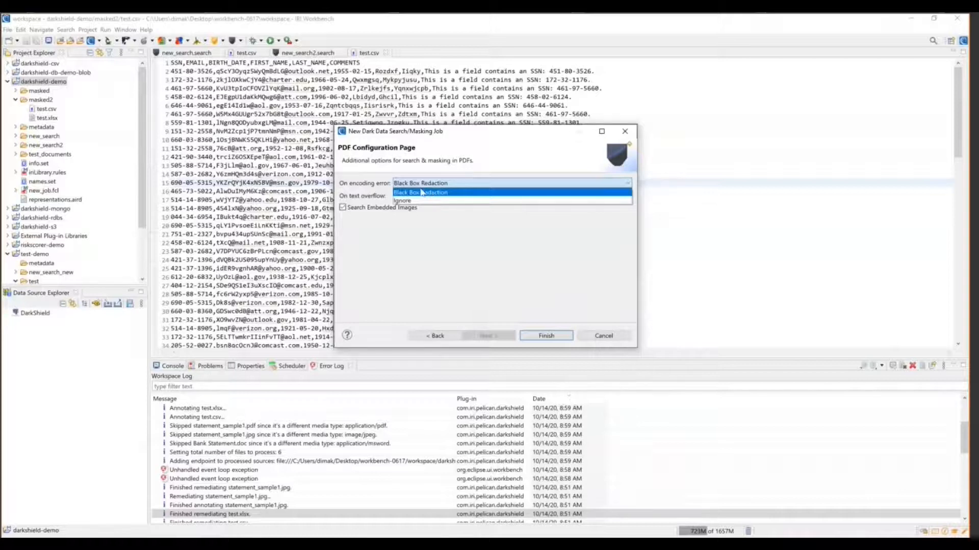
pyautogui.click(424, 200)
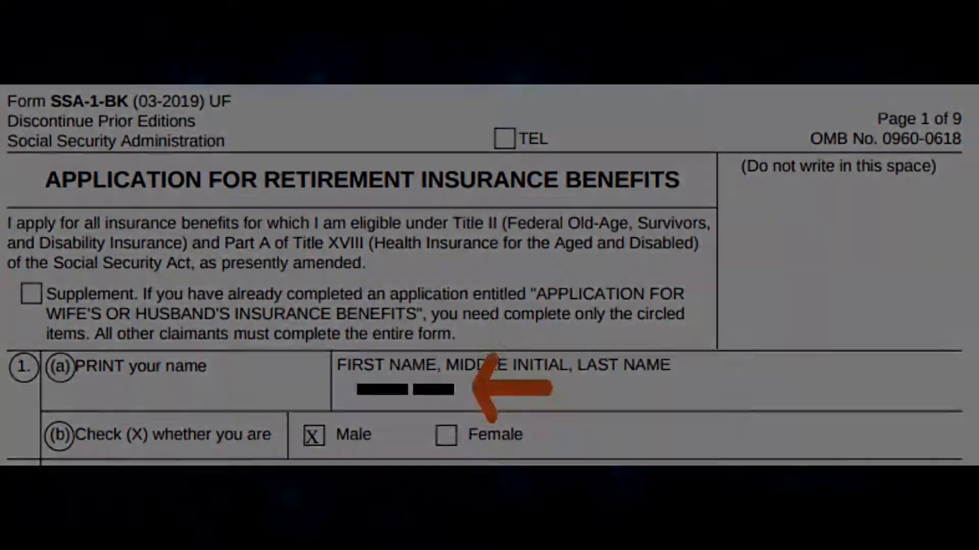
# Set the On text overflow option to Truncate
pyautogui.click(453, 223)
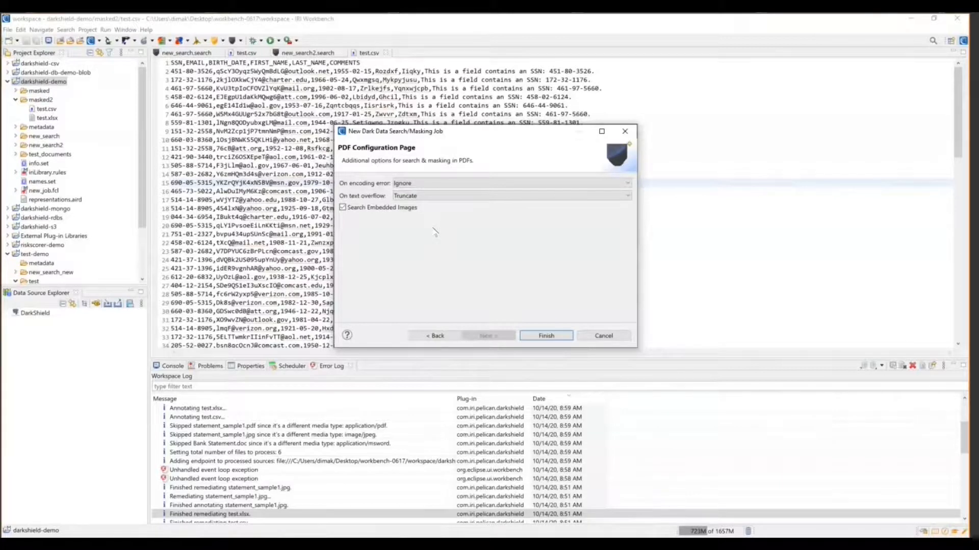
# Change On text overflow to Replace as is and tick Search Embedded Images
pyautogui.click(442, 197)
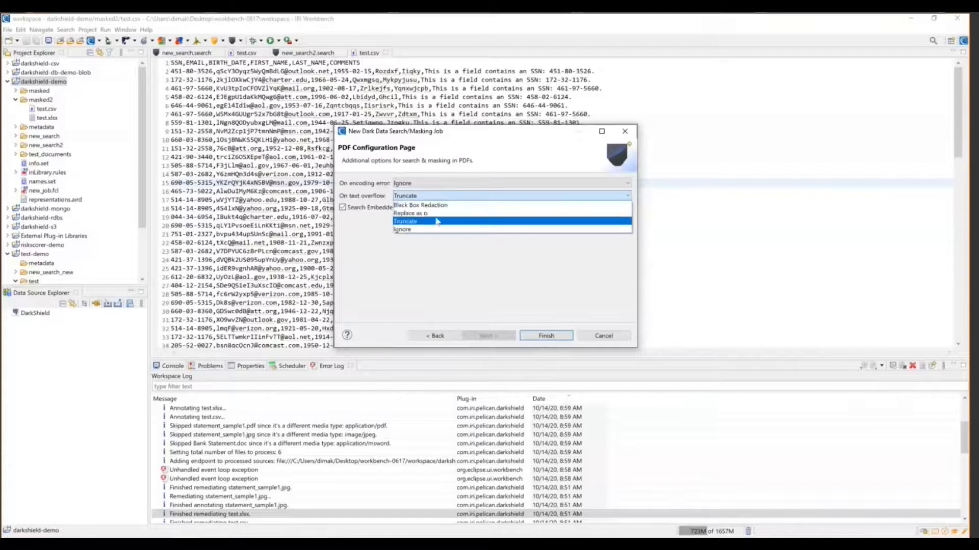
pyautogui.click(413, 214)
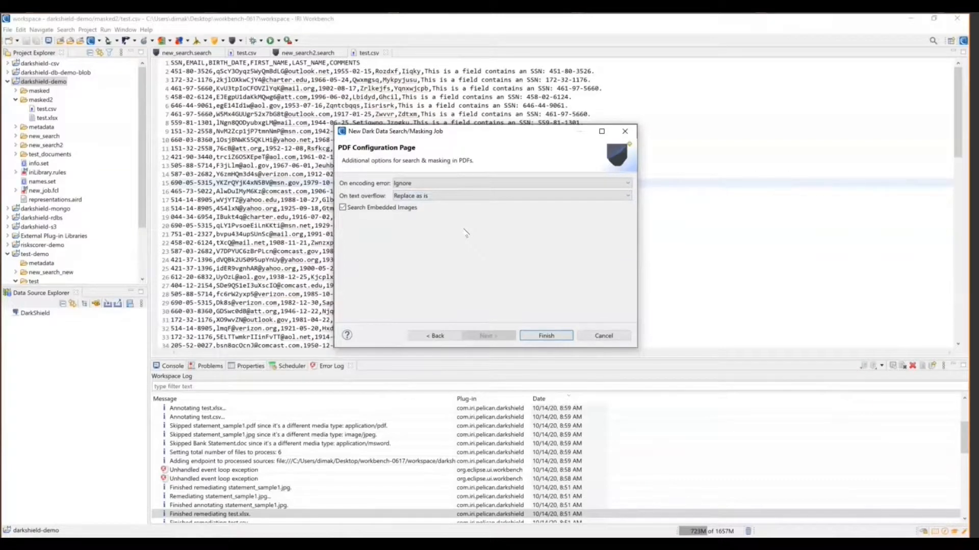
pyautogui.click(341, 207)
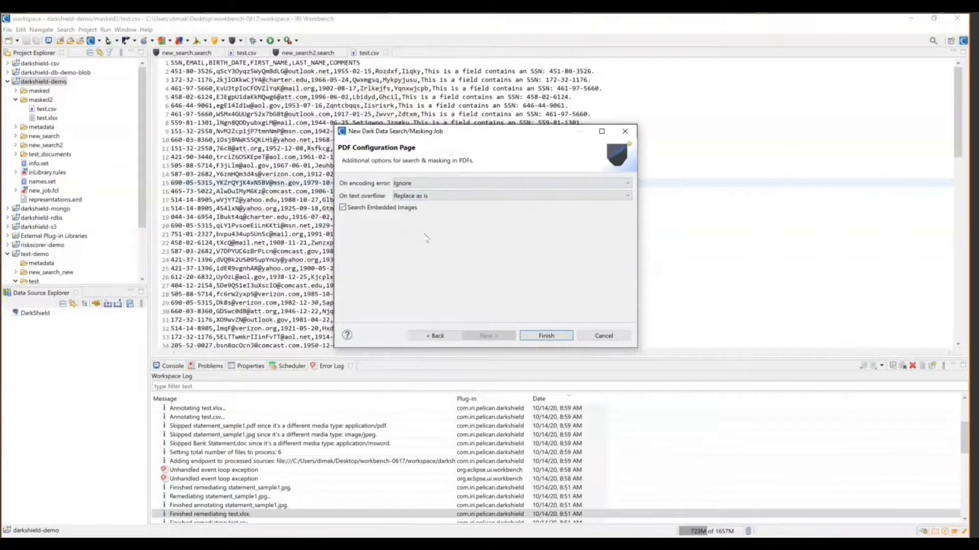